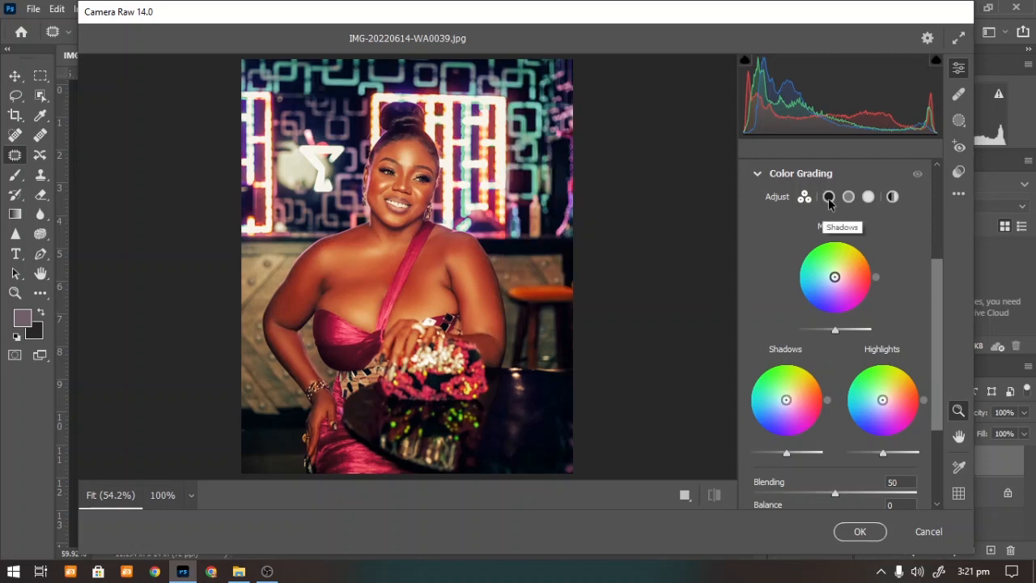
Give the Global color grading of the portrait a moderate warm orange tint, with a hue around 40.
left_click(828, 197)
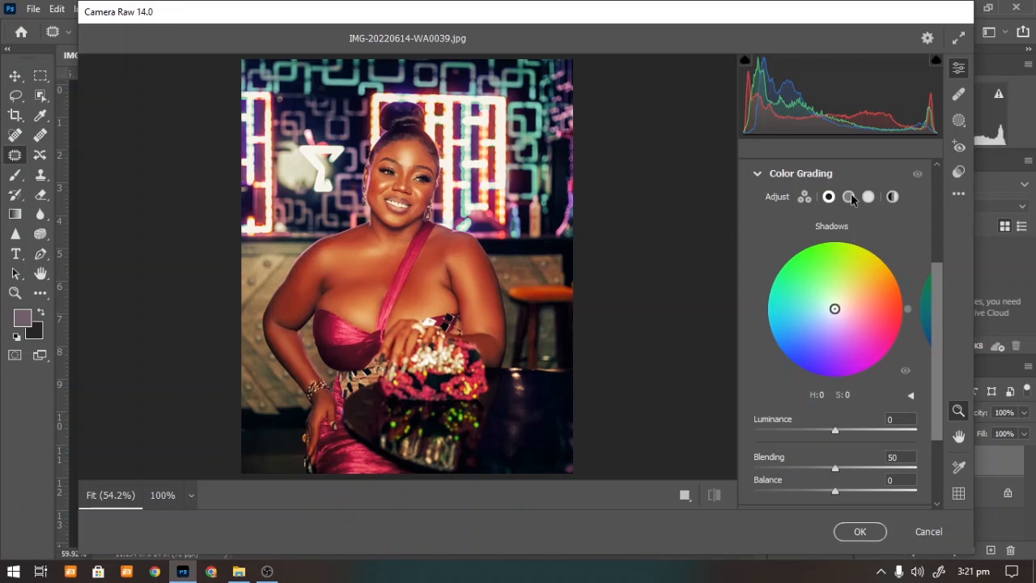
left_click(849, 197)
left_click(868, 197)
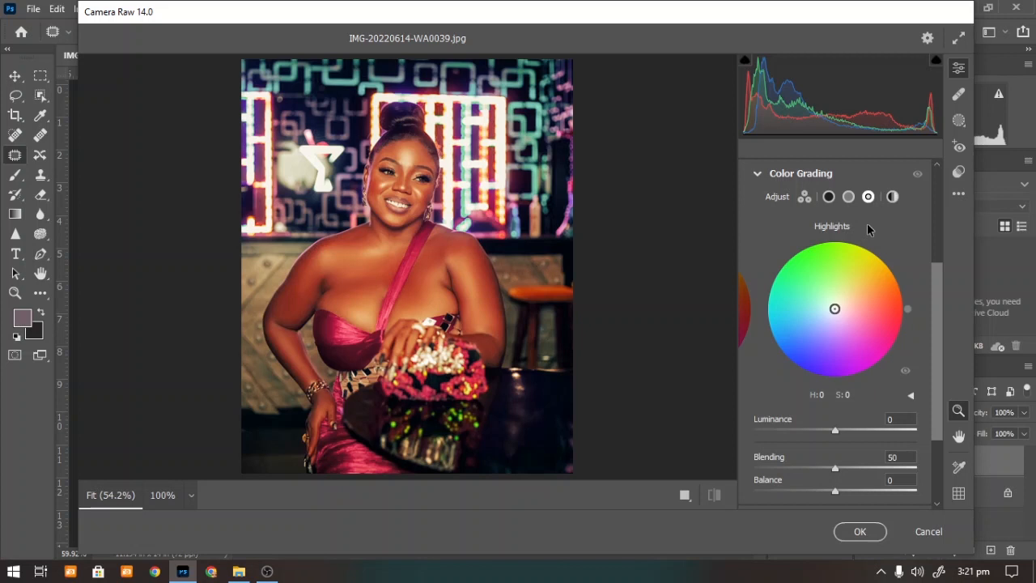
left_click(890, 198)
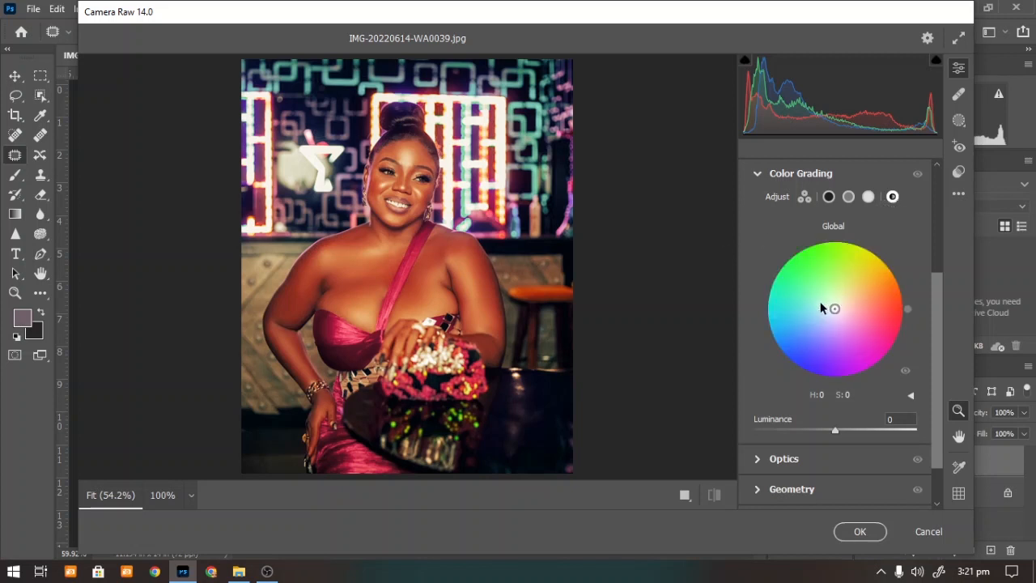
left_click_drag(907, 308, 903, 285)
left_click_drag(841, 305, 890, 269)
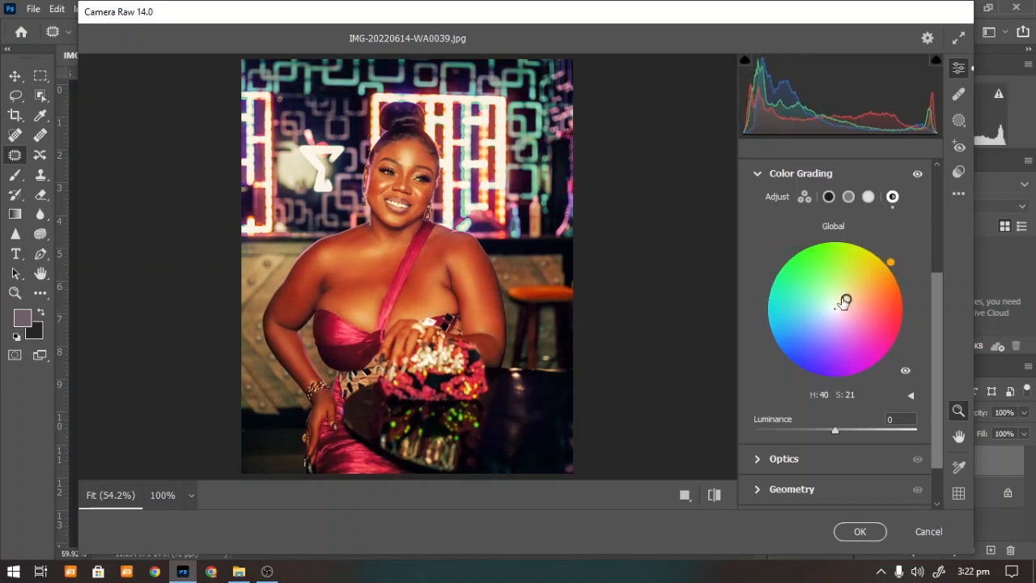
left_click_drag(846, 299, 852, 294)
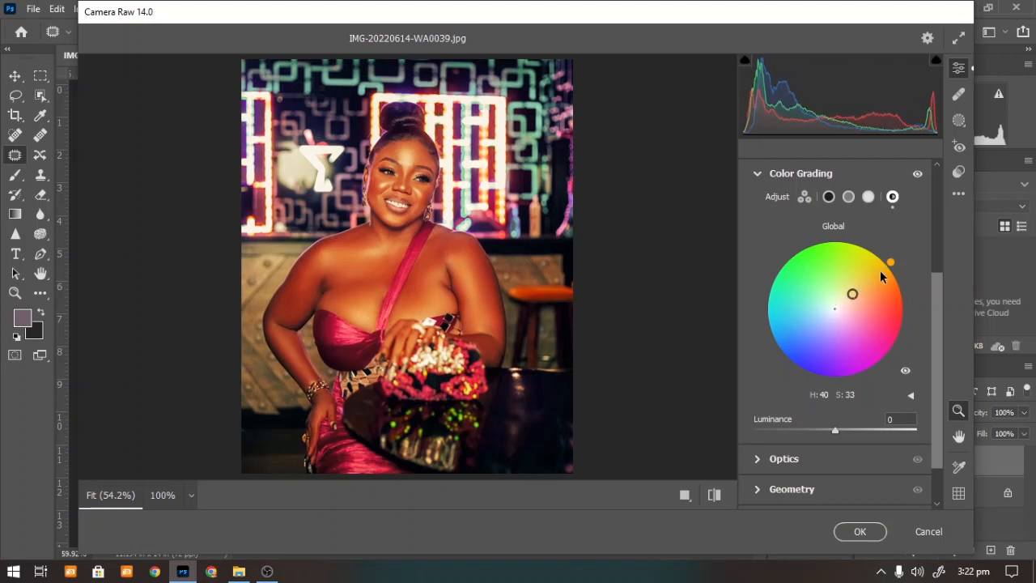
left_click_drag(891, 264, 888, 259)
left_click_drag(850, 294, 848, 297)
Tint the Highlights blue in Color Grading, at about hue 194 and saturation 21.
left_click(869, 198)
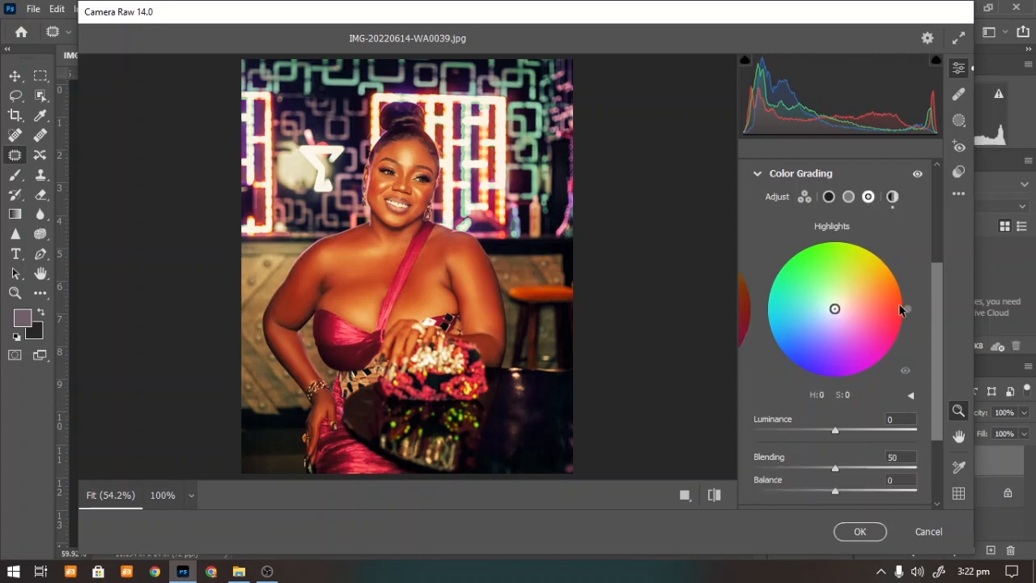
left_click_drag(899, 306, 760, 314)
left_click_drag(834, 312, 775, 324)
double_click(775, 324)
mouse_move(835, 308)
left_mouse_down()
mouse_move(772, 324)
mouse_move(833, 311)
mouse_move(820, 313)
left_mouse_up()
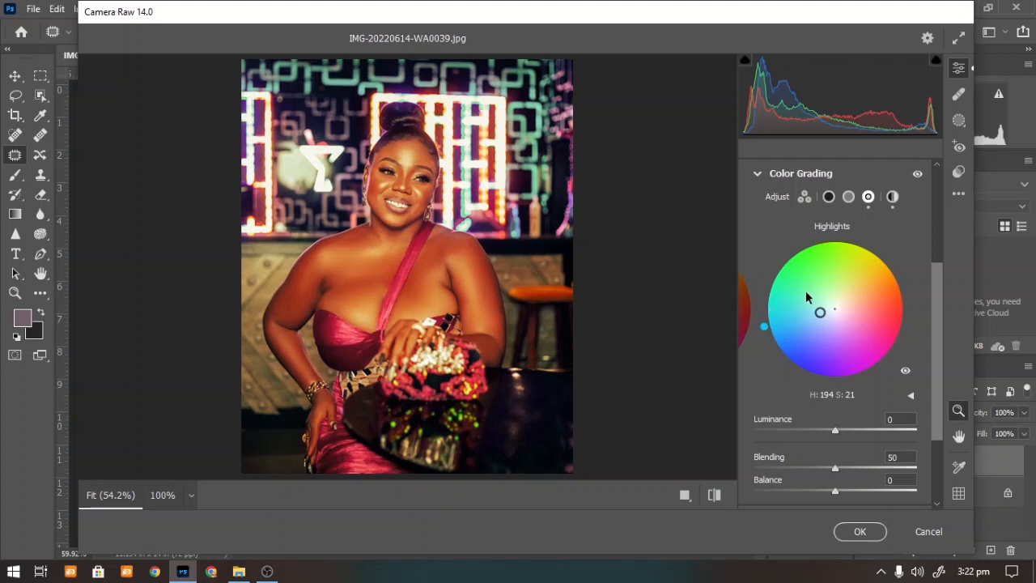
Tint the Midtones yellow in Color Grading, at about hue 55 and saturation 24.
left_click(848, 197)
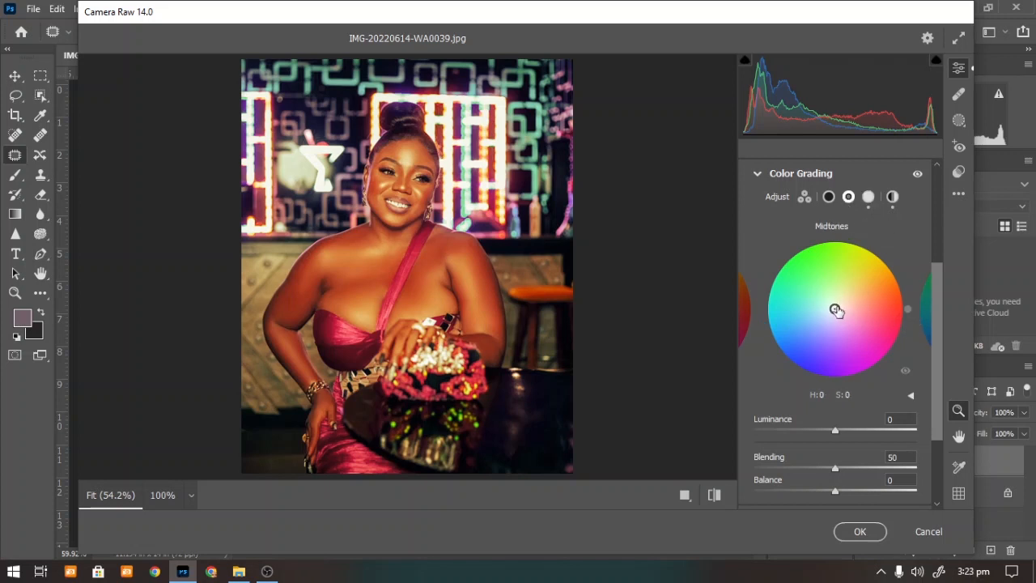
mouse_move(836, 310)
left_mouse_down()
mouse_move(858, 302)
mouse_move(846, 306)
left_mouse_up()
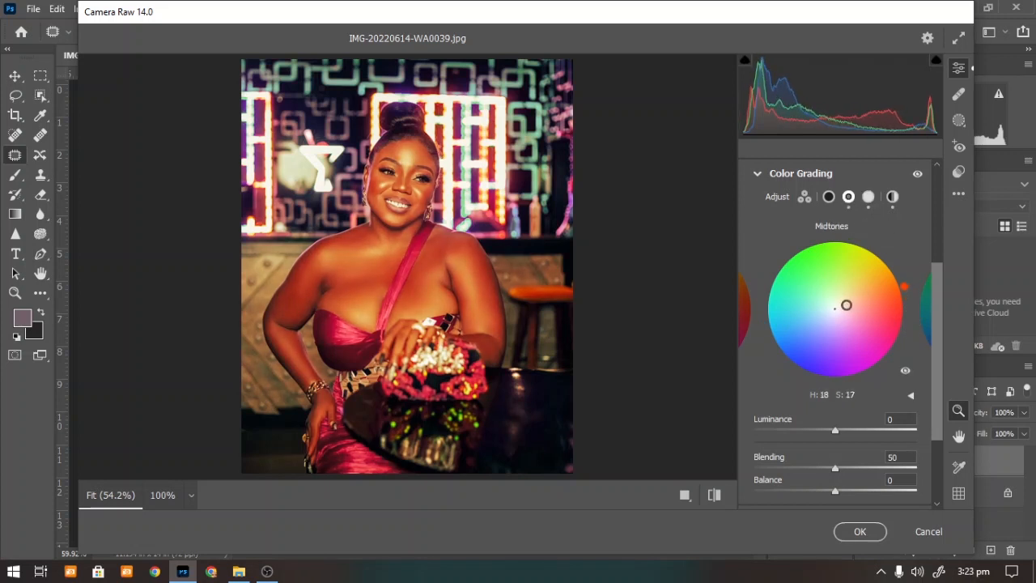
left_click_drag(905, 287, 902, 273)
mouse_move(845, 306)
left_mouse_down()
mouse_move(850, 299)
mouse_move(845, 310)
left_mouse_up()
left_click_drag(845, 304, 848, 301)
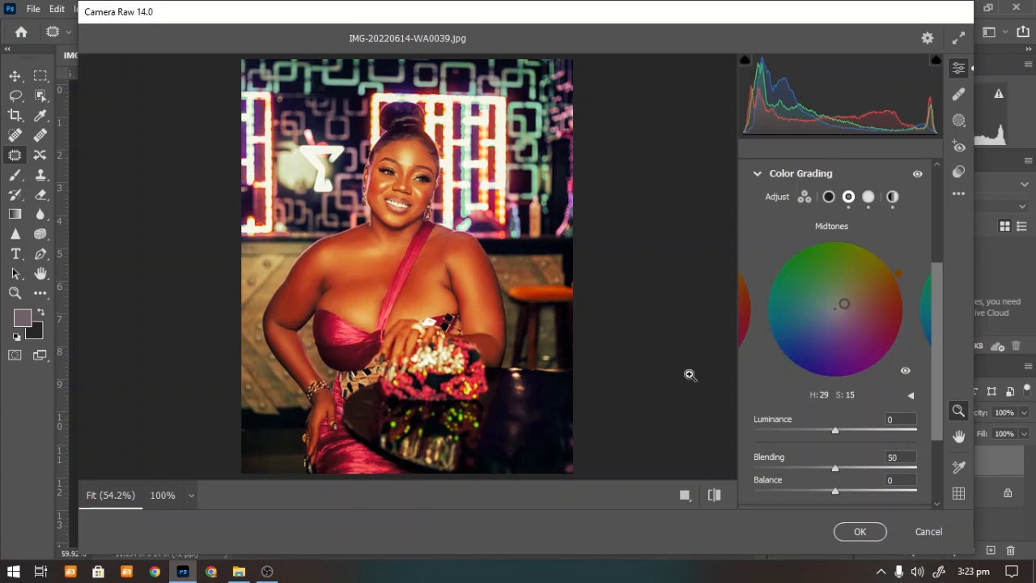
left_click_drag(900, 277, 897, 270)
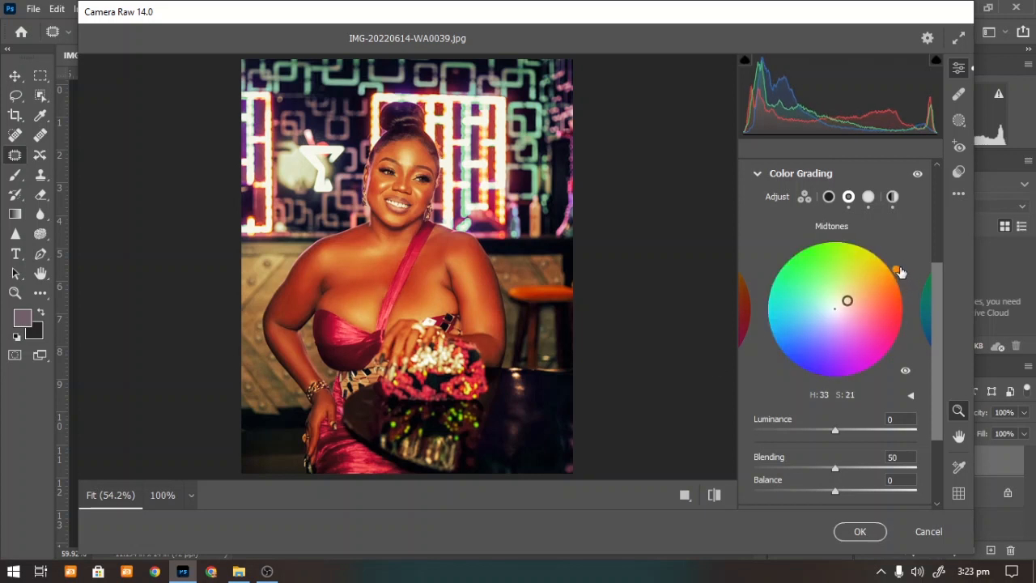
left_click_drag(848, 302, 853, 298)
mouse_move(896, 271)
left_mouse_down()
mouse_move(859, 249)
mouse_move(876, 258)
left_mouse_up()
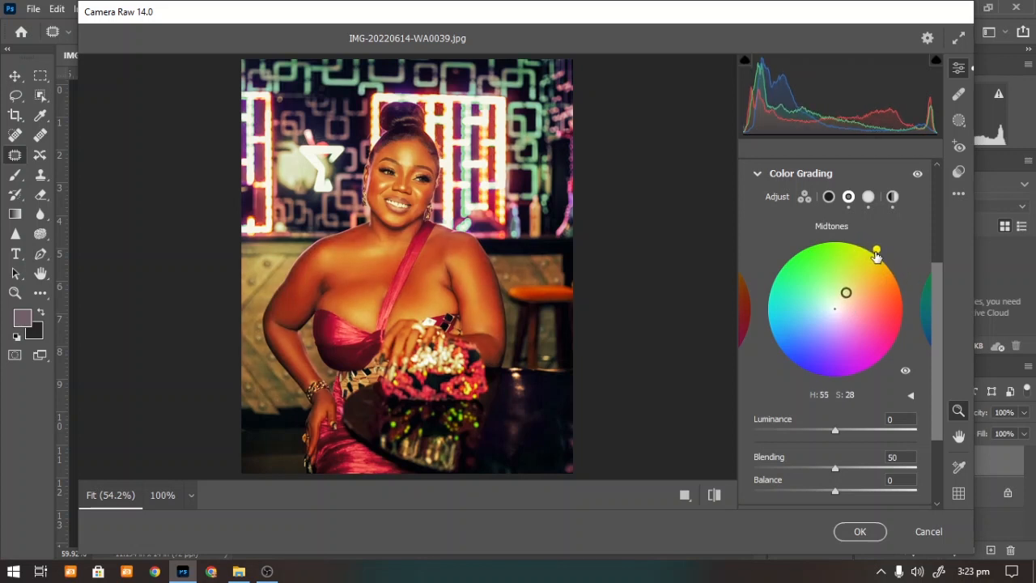
left_click_drag(847, 297, 845, 295)
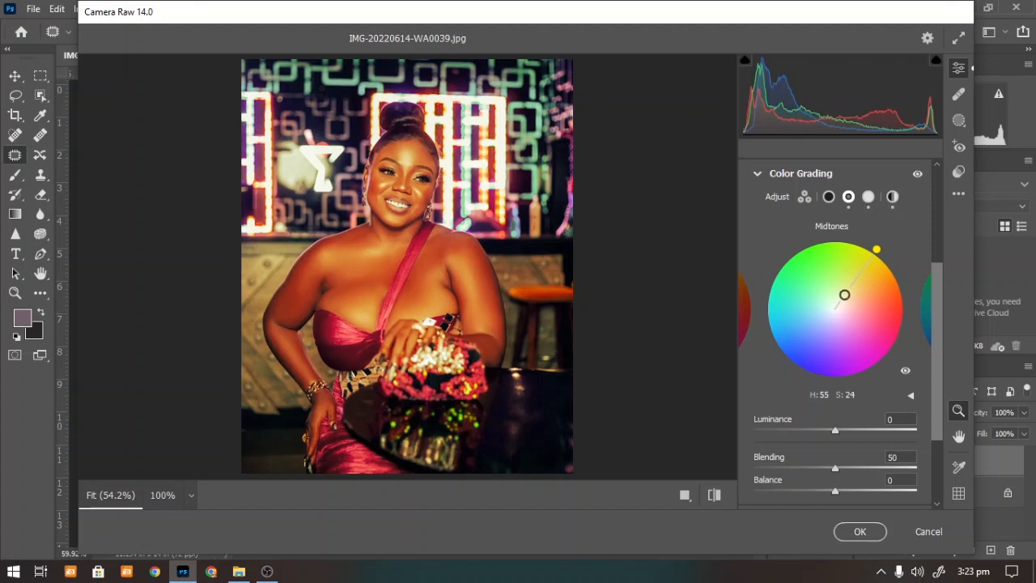
Tint the Shadows blue at about hue 202 and saturation 21, and show the before and after images side by side.
left_click(829, 198)
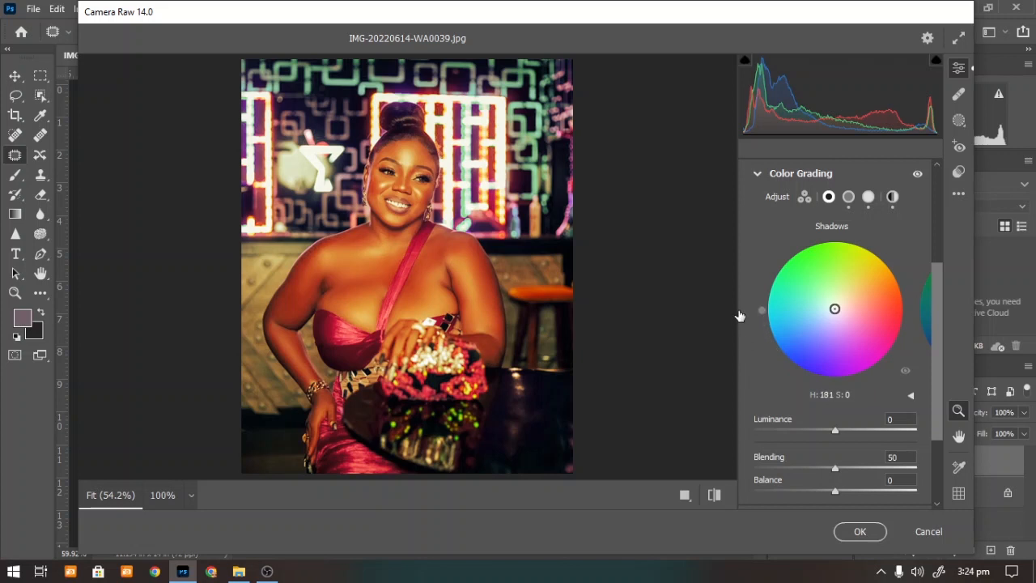
left_click_drag(834, 315, 816, 317)
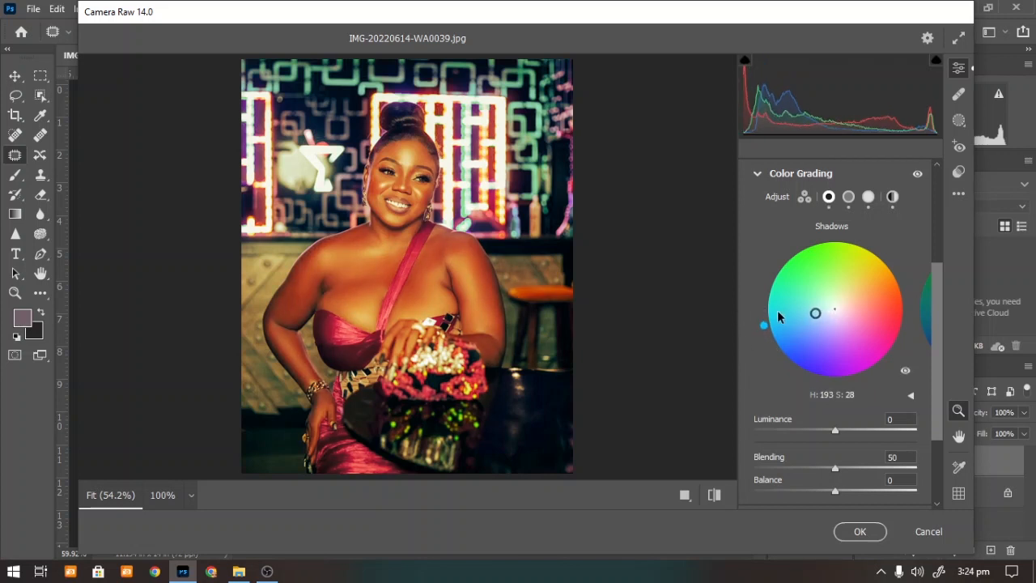
left_click_drag(766, 340, 821, 315)
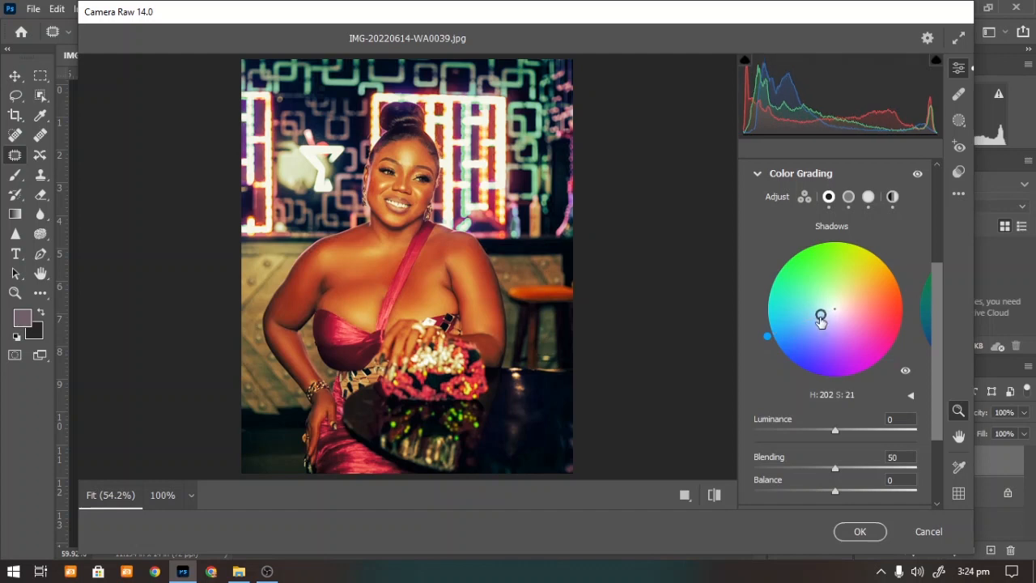
left_click(685, 494)
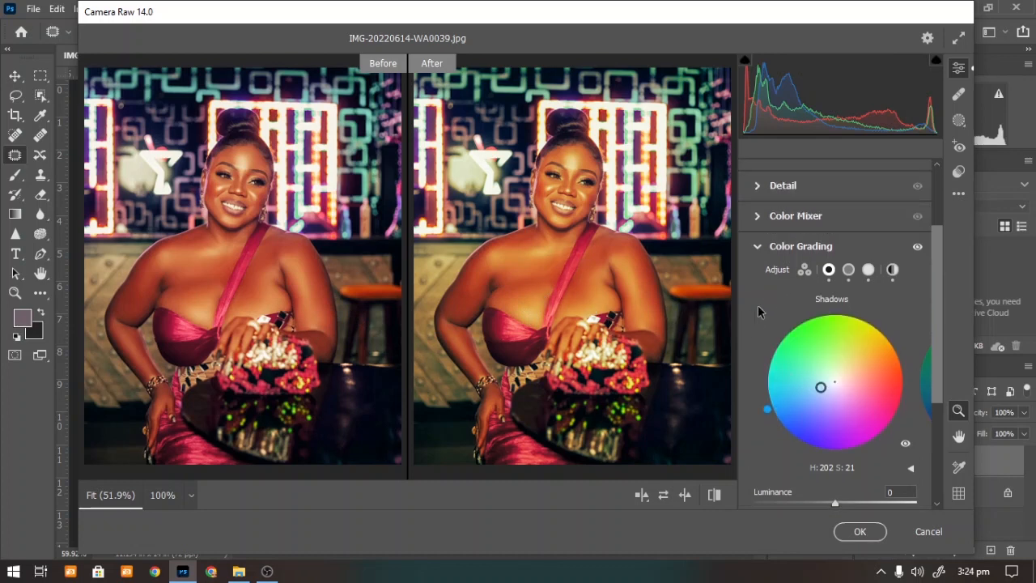
In the Color Mixer, set Reds to saturation +12 and hue +16, and Oranges to saturation -19 and hue +3.
left_click(761, 251)
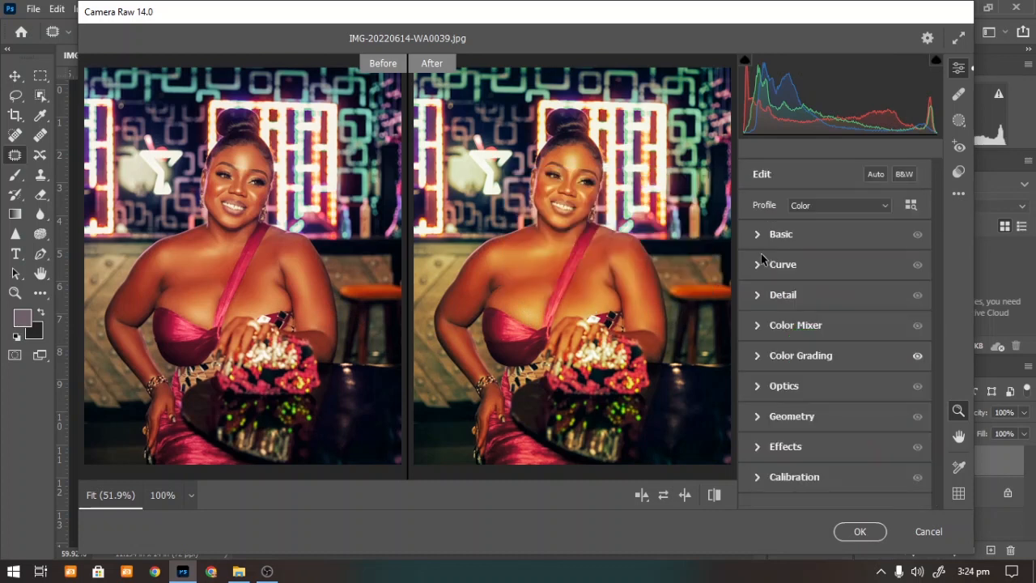
left_click(757, 327)
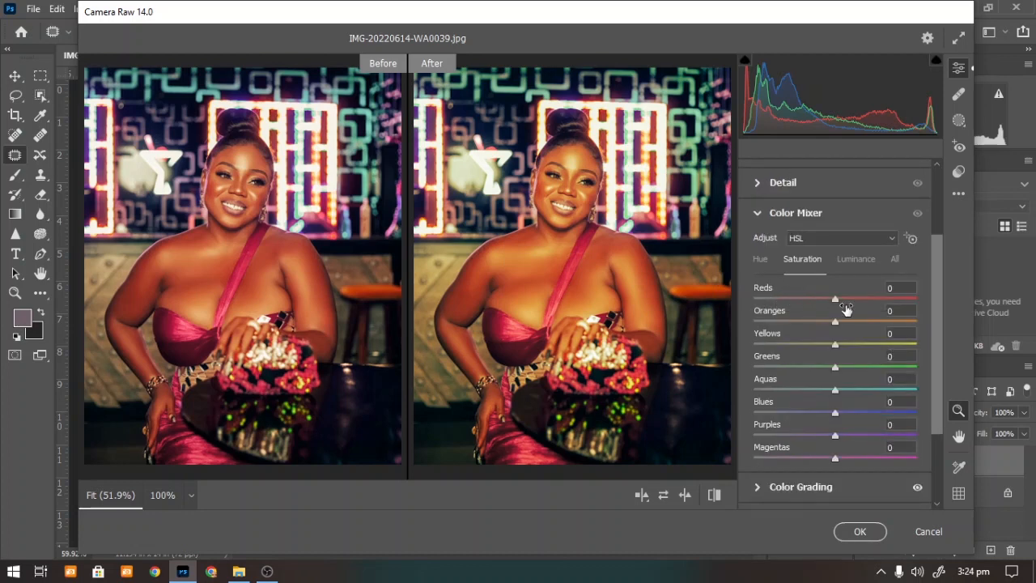
mouse_move(834, 301)
left_mouse_down()
mouse_move(812, 300)
mouse_move(851, 301)
mouse_move(844, 306)
left_mouse_up()
left_click(764, 258)
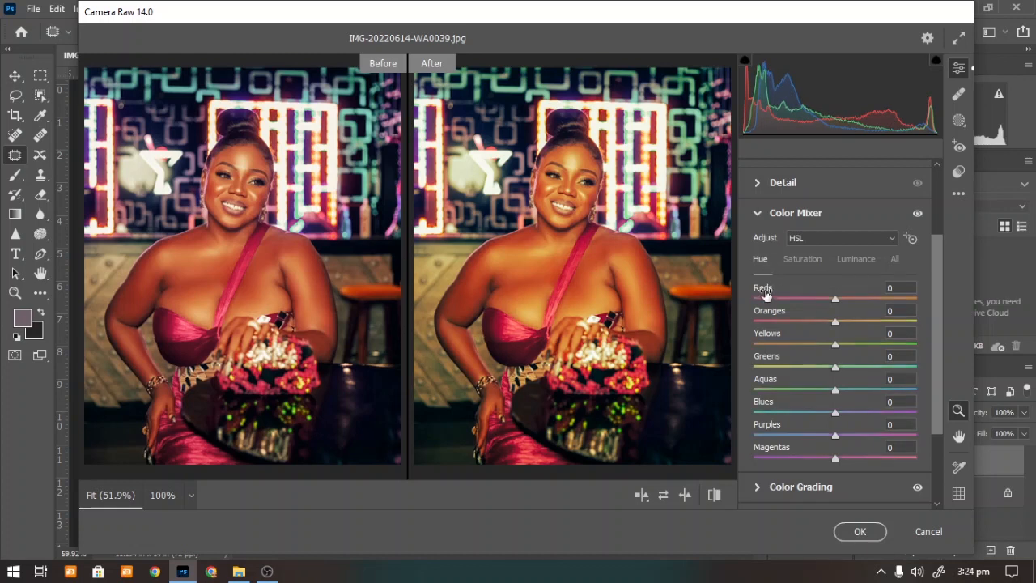
left_click_drag(763, 290, 784, 314)
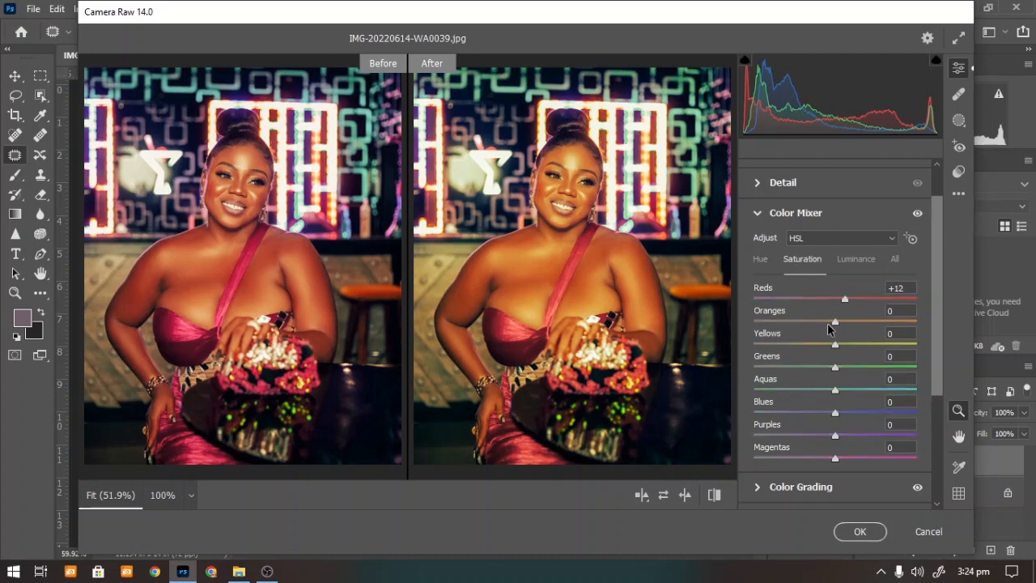
left_click_drag(833, 323, 820, 323)
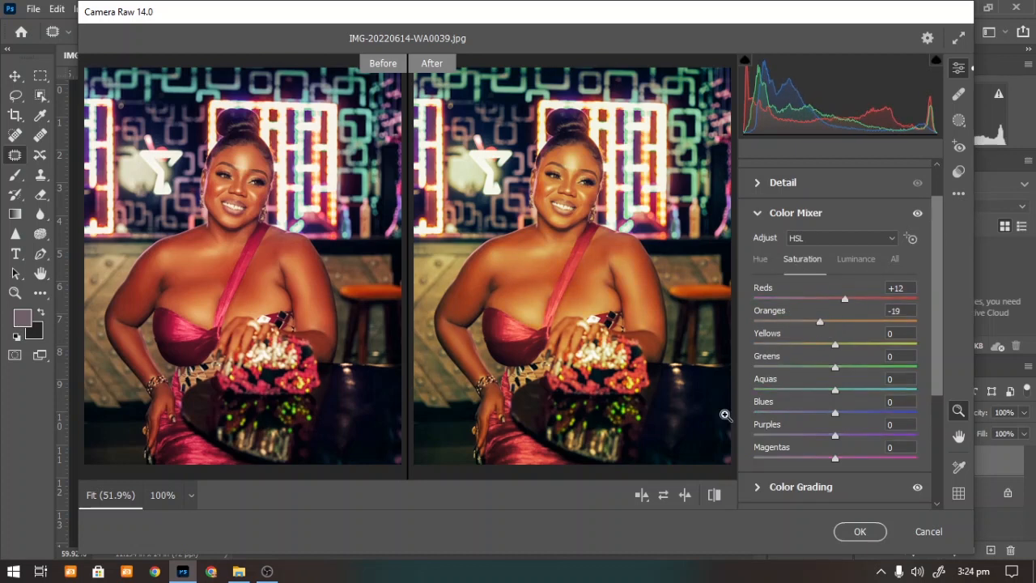
Cycle through the before/after layouts to compare the color changes and return to the single-image view.
left_click(640, 494)
left_click(640, 495)
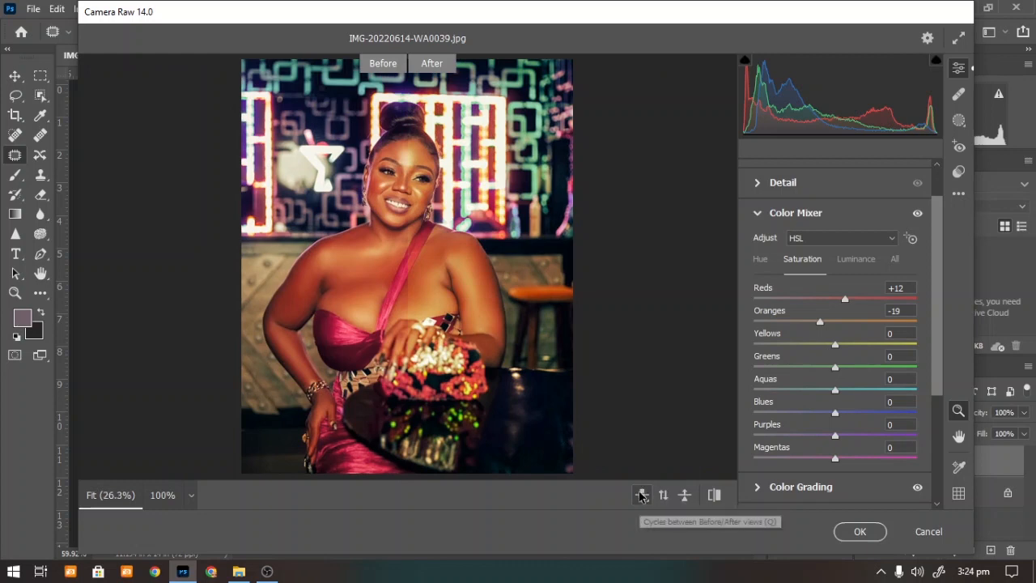
left_click(640, 495)
left_click(640, 495)
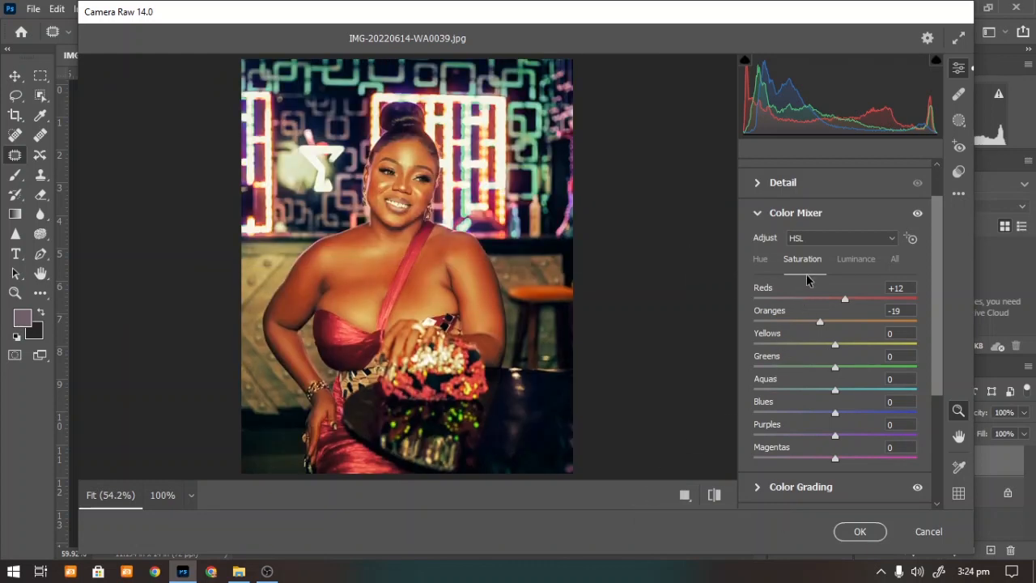
Set the Yellows hue to -55, and the luminance of Reds to -17 and Oranges to +7.
left_click(764, 261)
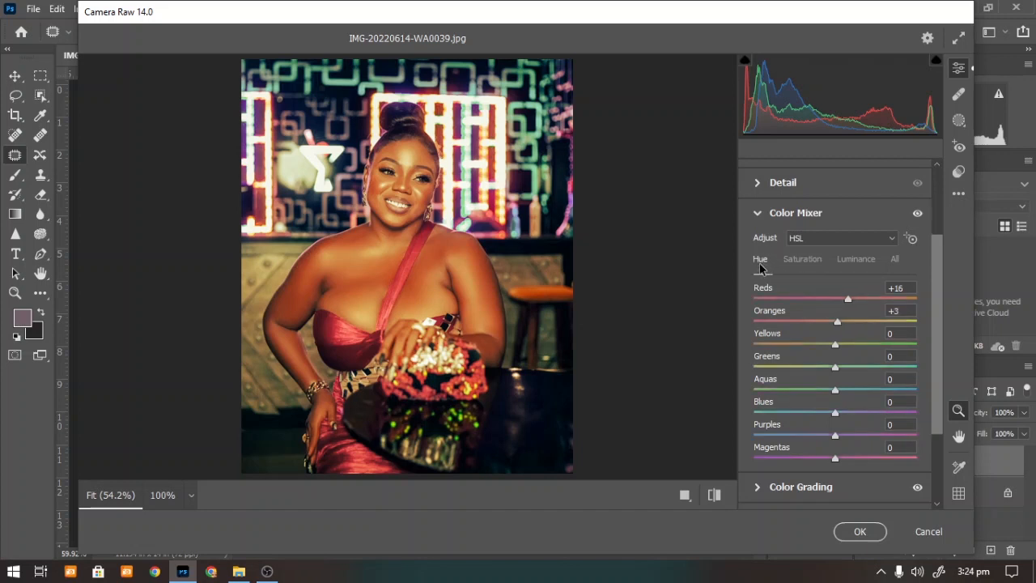
left_click_drag(781, 338, 735, 343)
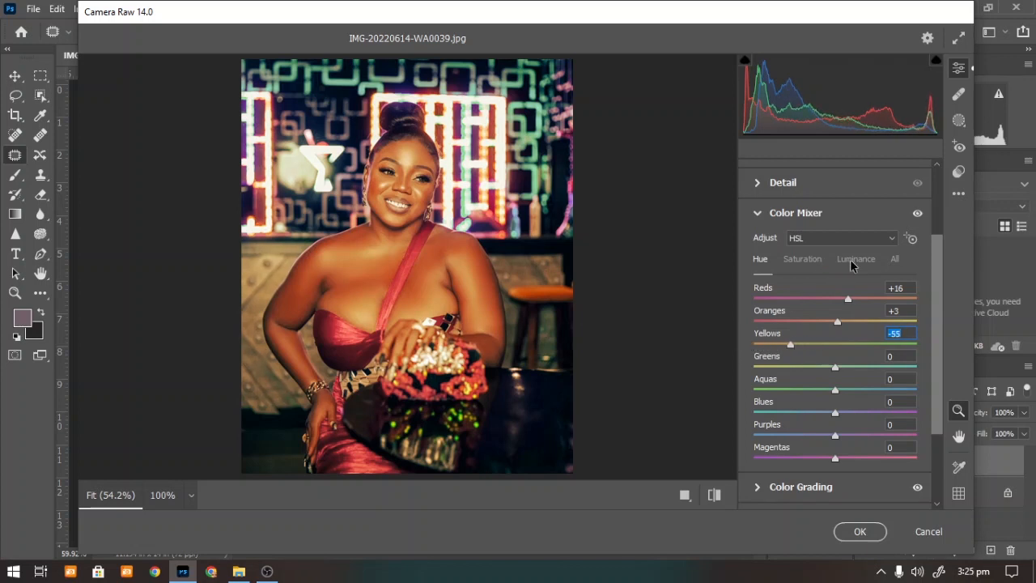
left_click(852, 261)
mouse_move(836, 303)
left_mouse_down()
mouse_move(821, 300)
mouse_move(839, 323)
left_mouse_up()
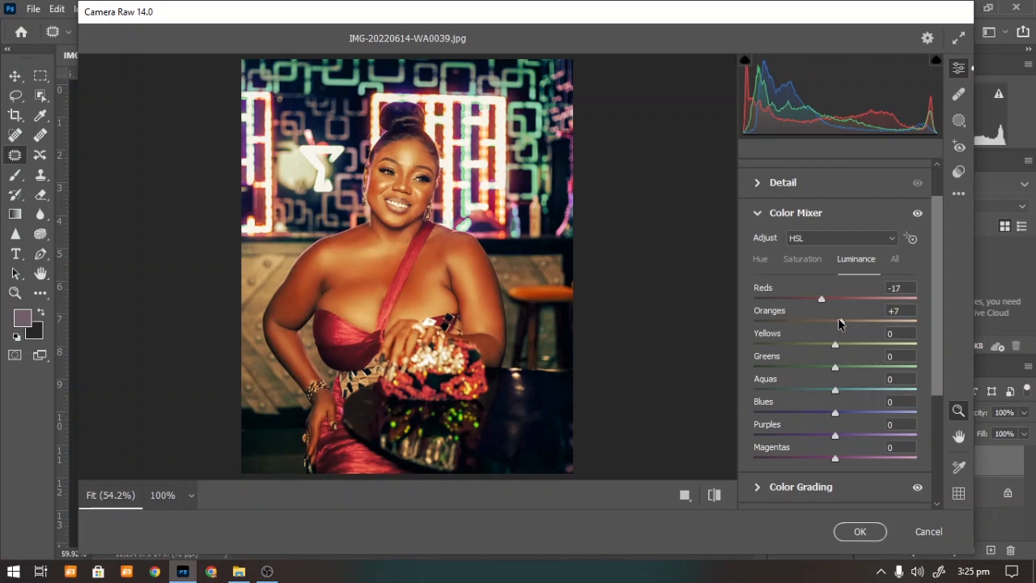
Set the Oranges saturation to -20, and compare the image with and without the Color Mixer adjustments.
left_click(801, 260)
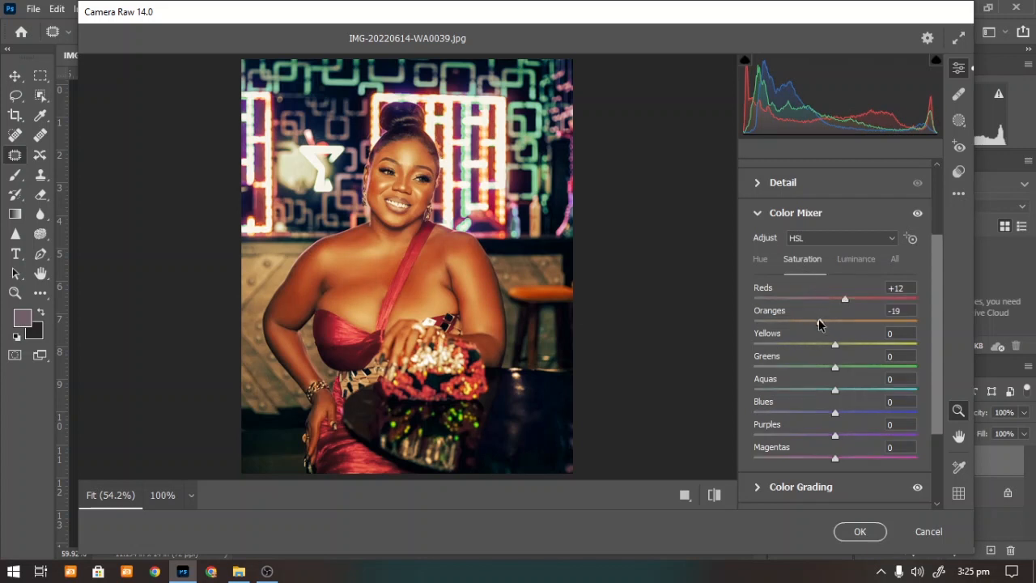
left_click_drag(819, 323, 818, 324)
left_click(918, 214)
left_click(918, 214)
left_click(684, 496)
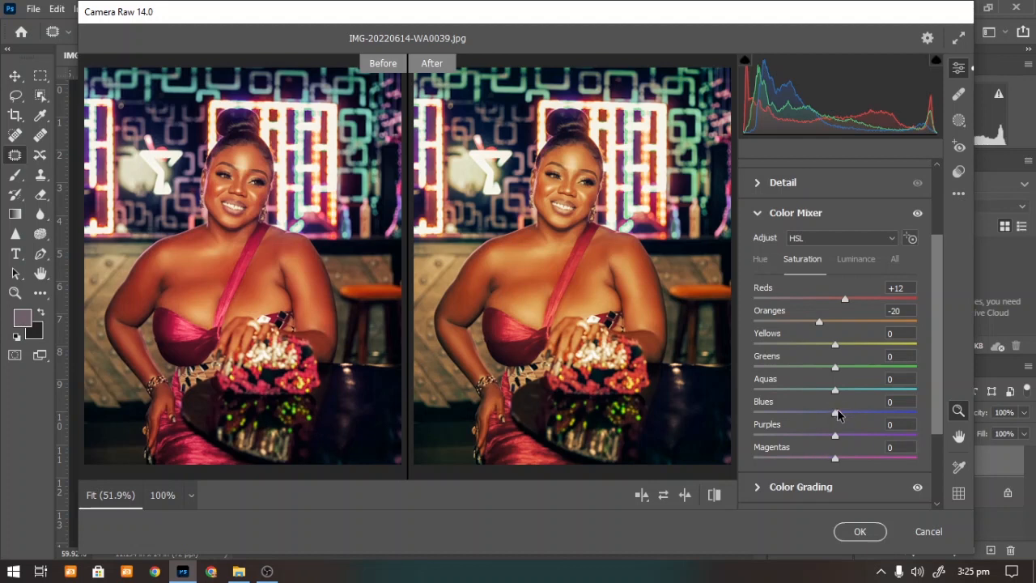
Fine-tune the saturation of Blues and Aquas, and review the Hue and Luminance adjustments before collapsing the Color Mixer.
mouse_move(836, 412)
left_mouse_down()
mouse_move(882, 413)
mouse_move(855, 412)
mouse_move(876, 392)
mouse_move(915, 394)
mouse_move(765, 393)
mouse_move(830, 393)
left_mouse_up()
left_click(759, 260)
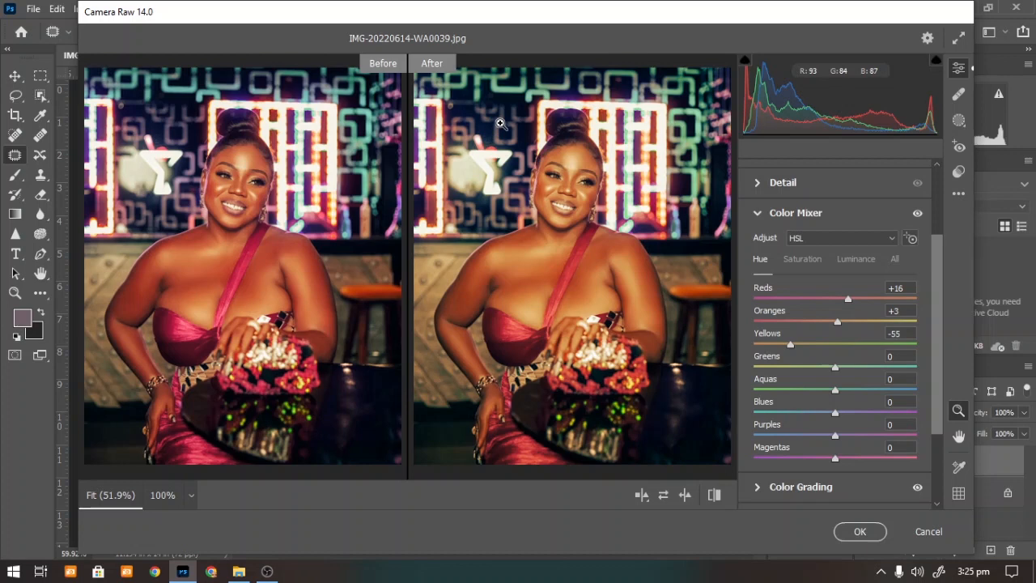
left_click(802, 259)
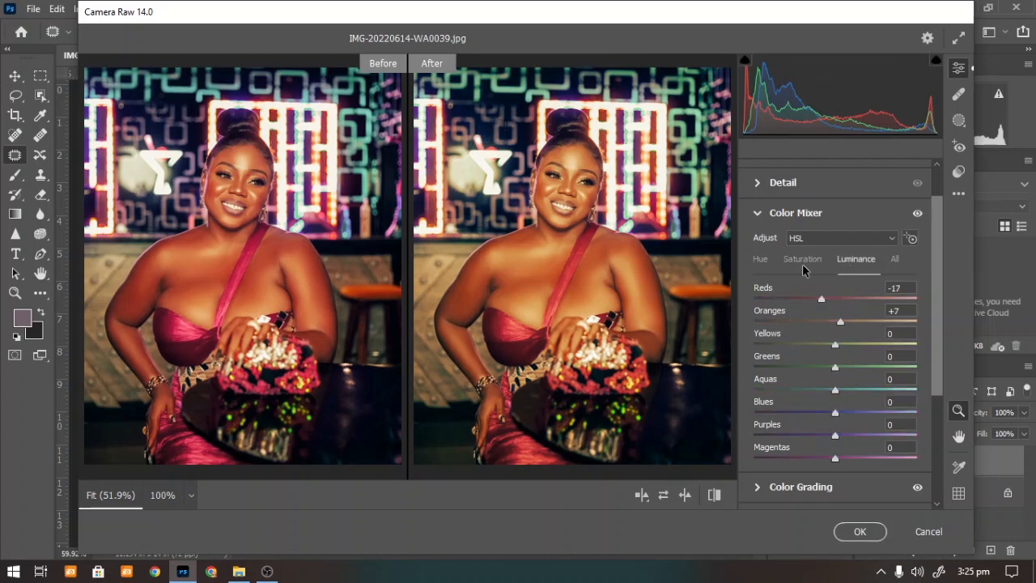
left_click(758, 259)
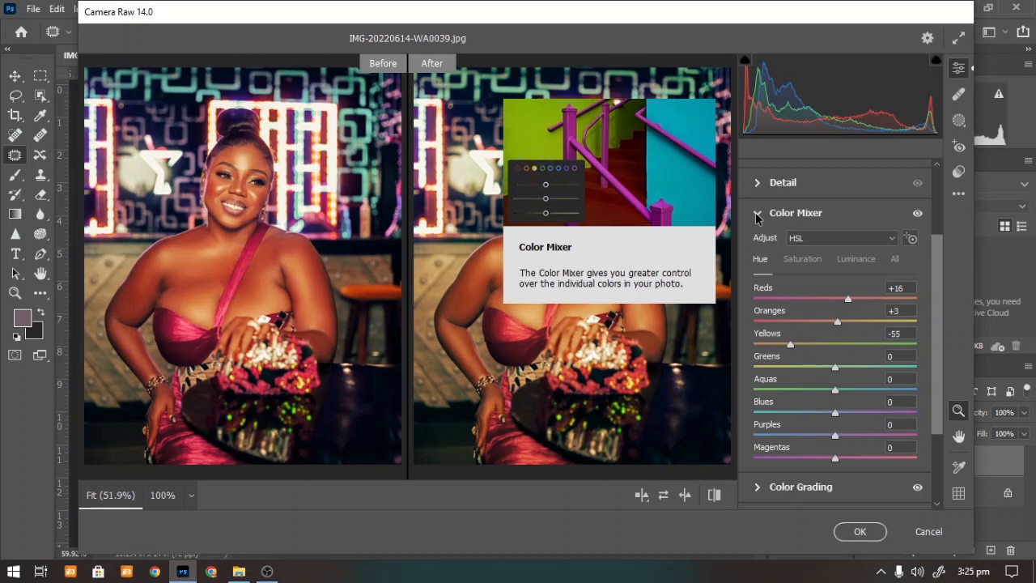
left_click(756, 216)
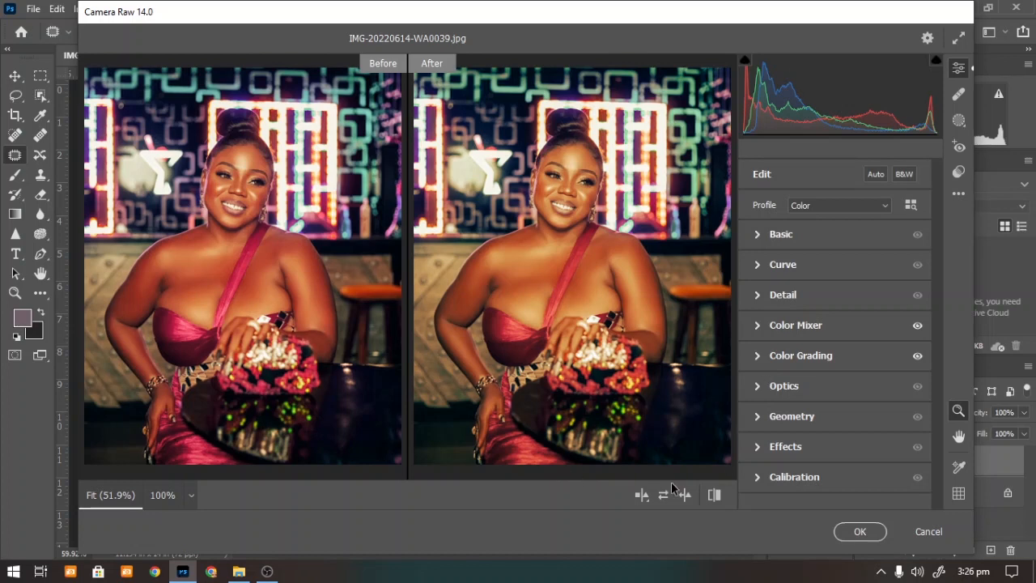
Review the overall grade in the remaining before/after layouts and go back to viewing only the edited image.
left_click(641, 495)
left_click(641, 495)
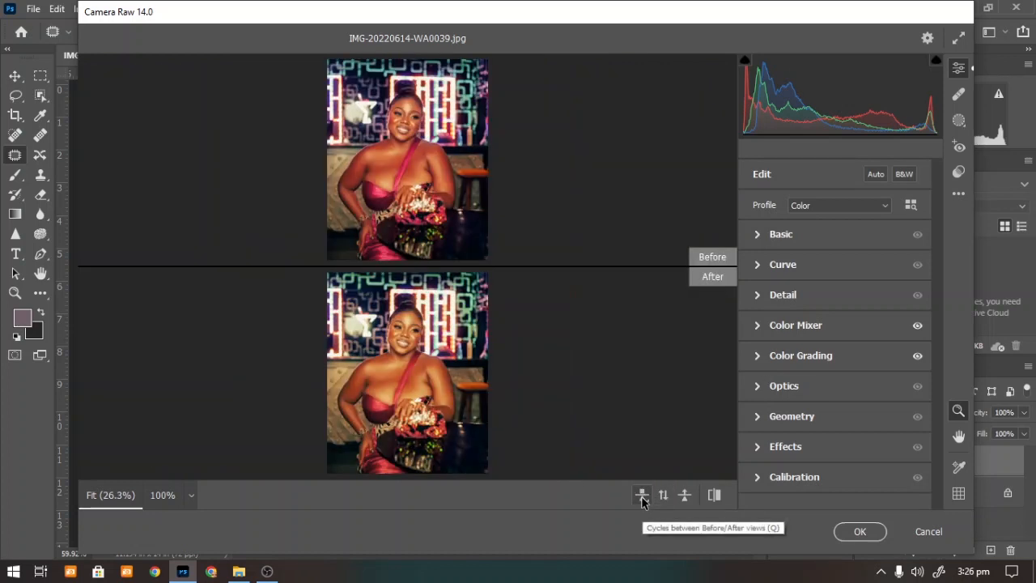
left_click(641, 497)
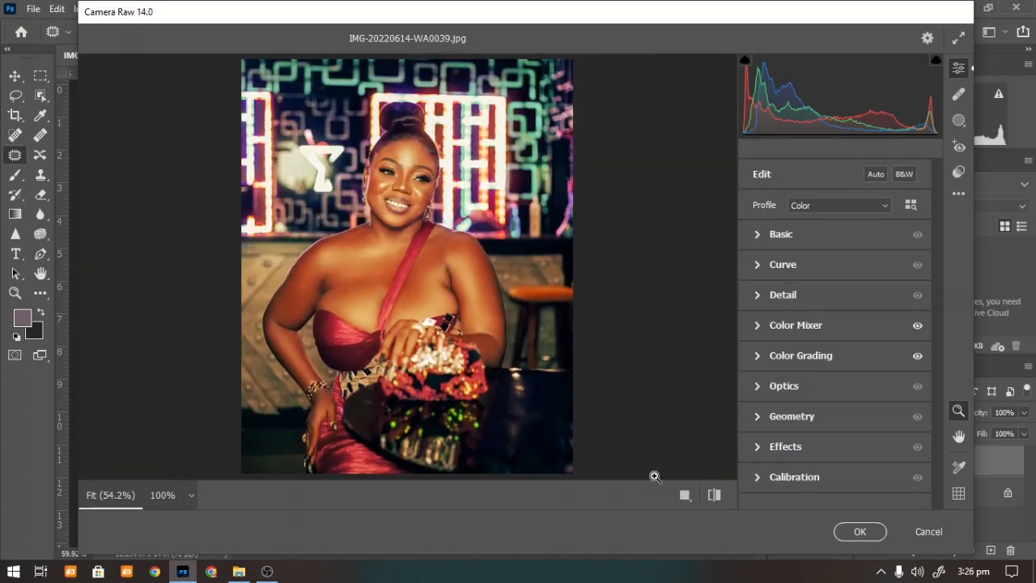
Lower the Contrast to -7 in the Basic adjustments while viewing the before and after versions side by side.
left_click(684, 496)
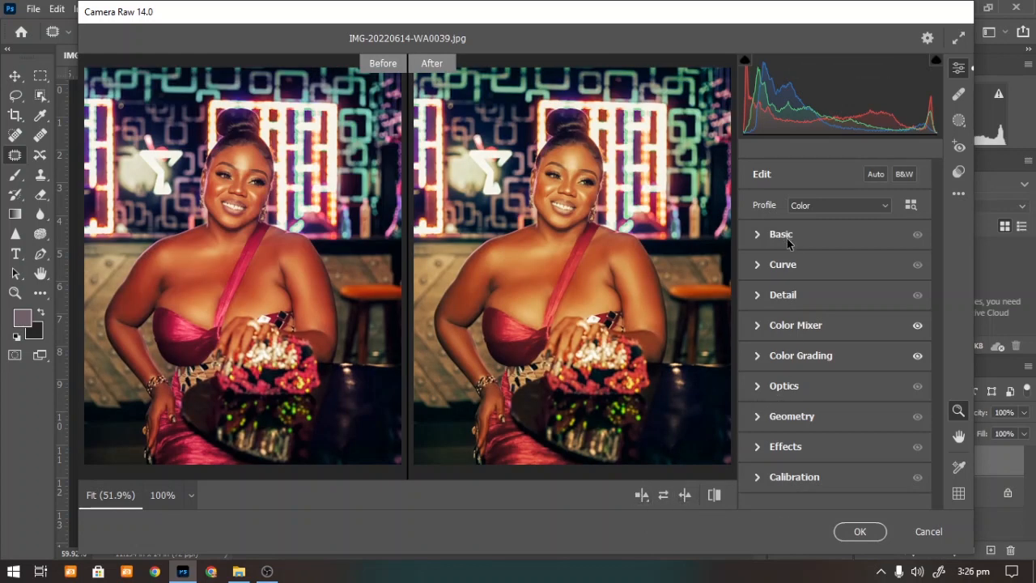
left_click(757, 235)
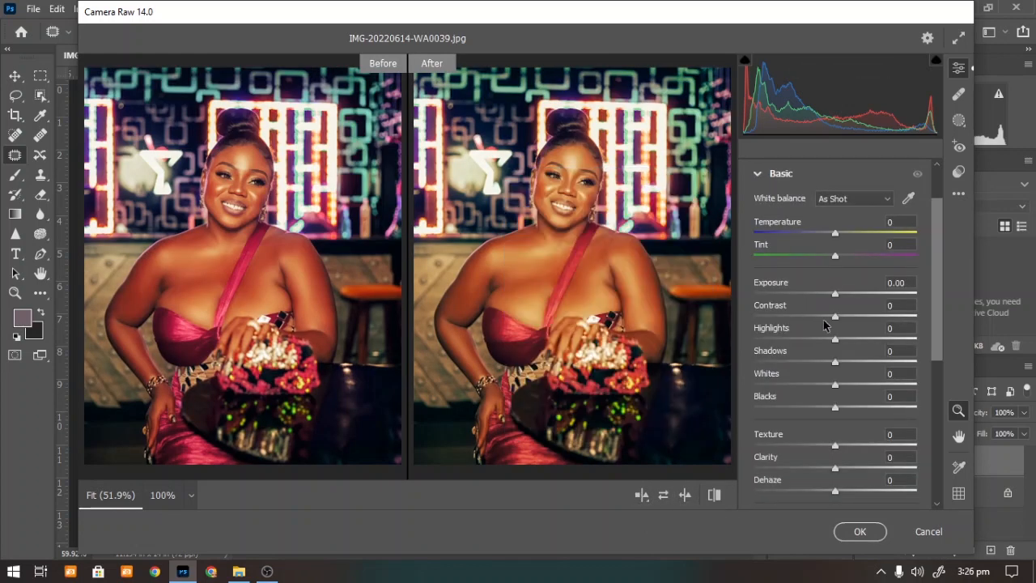
left_click_drag(835, 316, 828, 316)
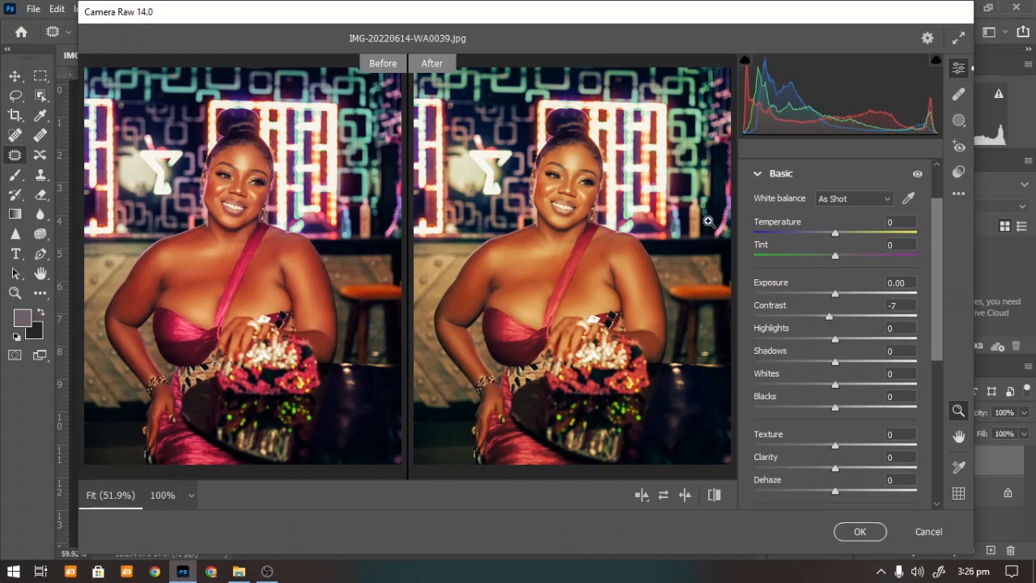
Cycle through the before/after layouts back to the single edited view and apply the Camera Raw filter.
left_click(638, 494)
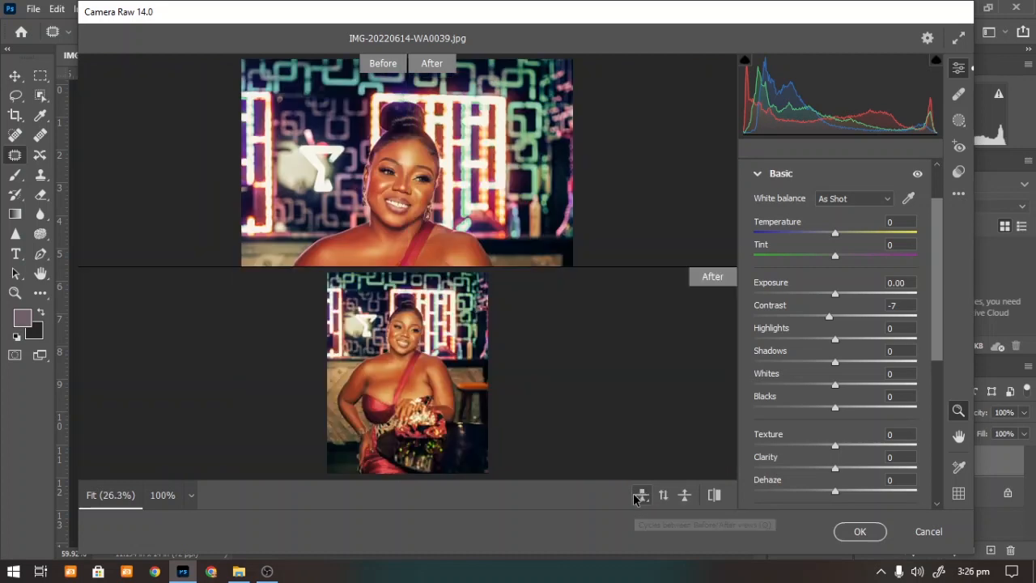
left_click(638, 495)
left_click(638, 494)
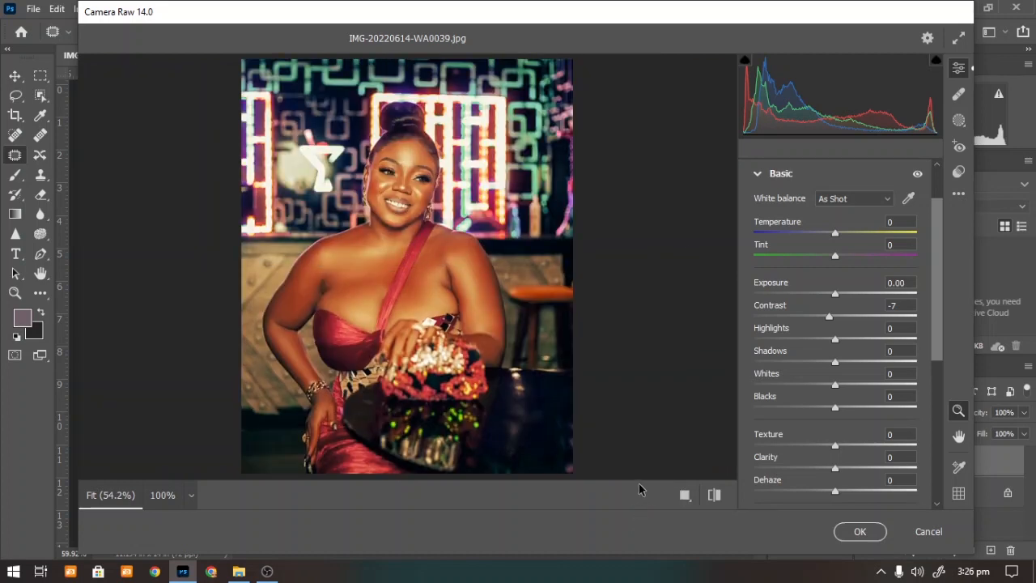
left_click(856, 533)
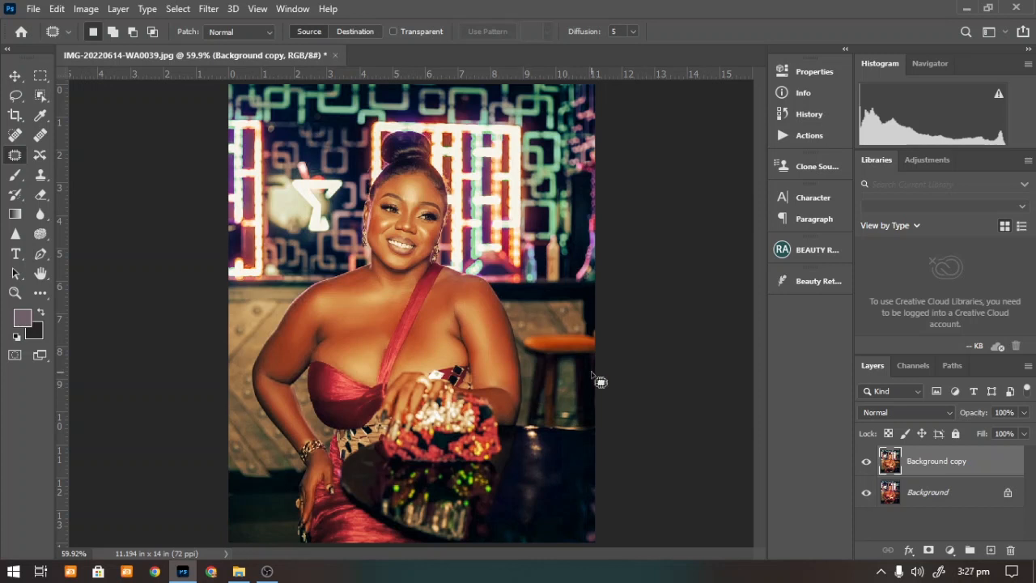
Add a Hue/Saturation adjustment layer above Background copy and set the Master hue to +2 and saturation to -2.
left_click(949, 550)
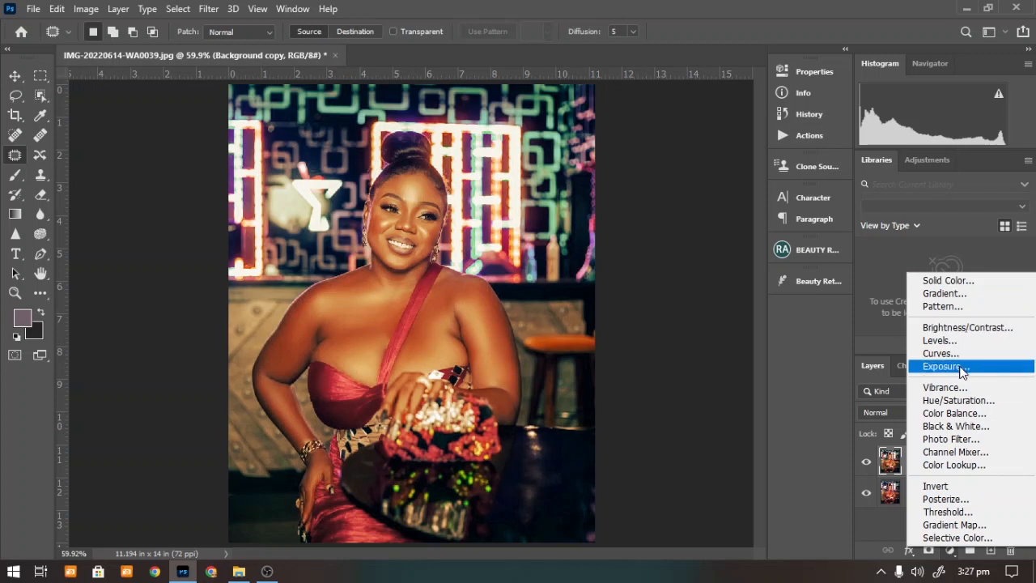
left_click(929, 162)
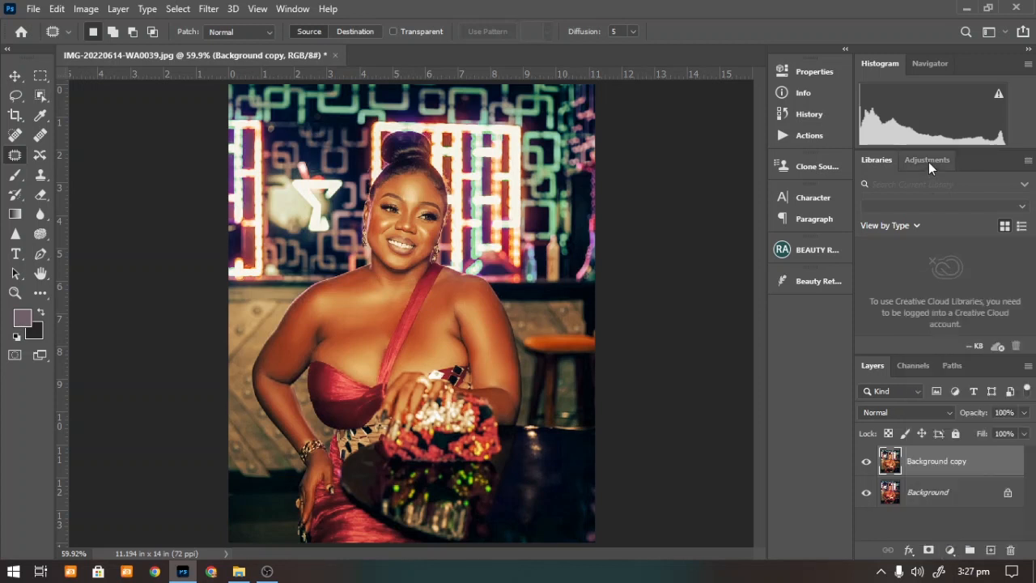
left_click(922, 161)
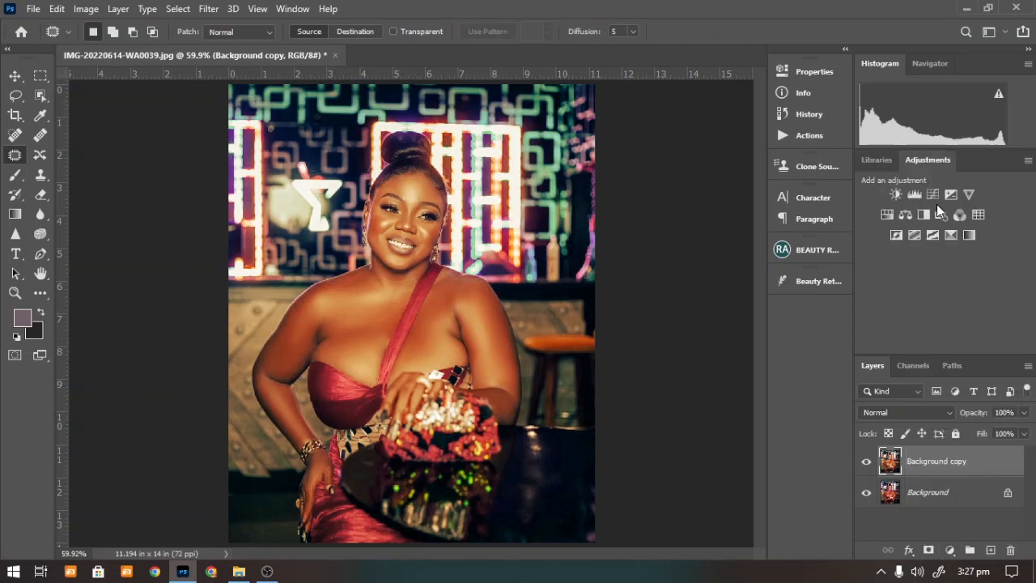
left_click(887, 214)
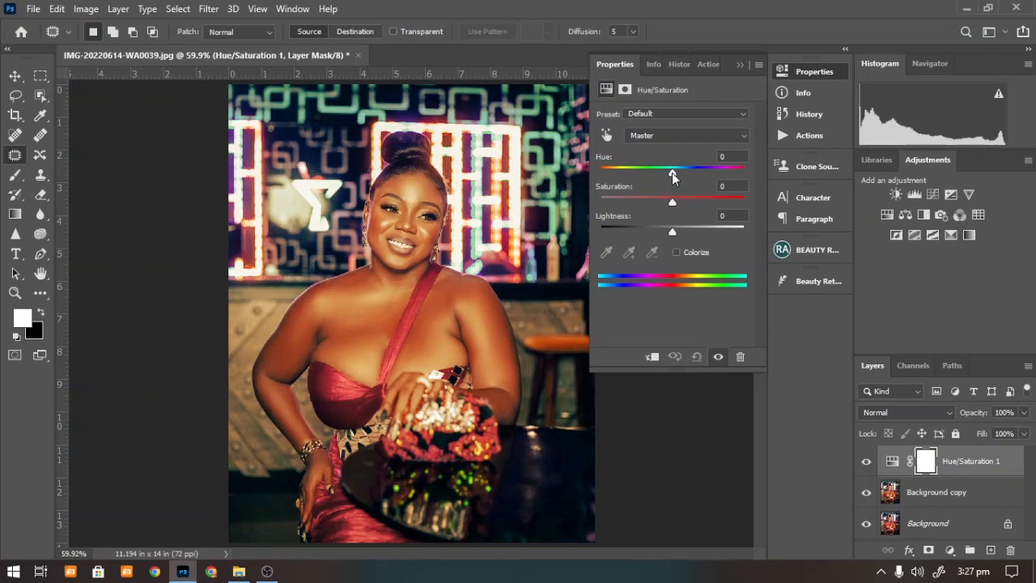
left_click_drag(672, 173, 669, 173)
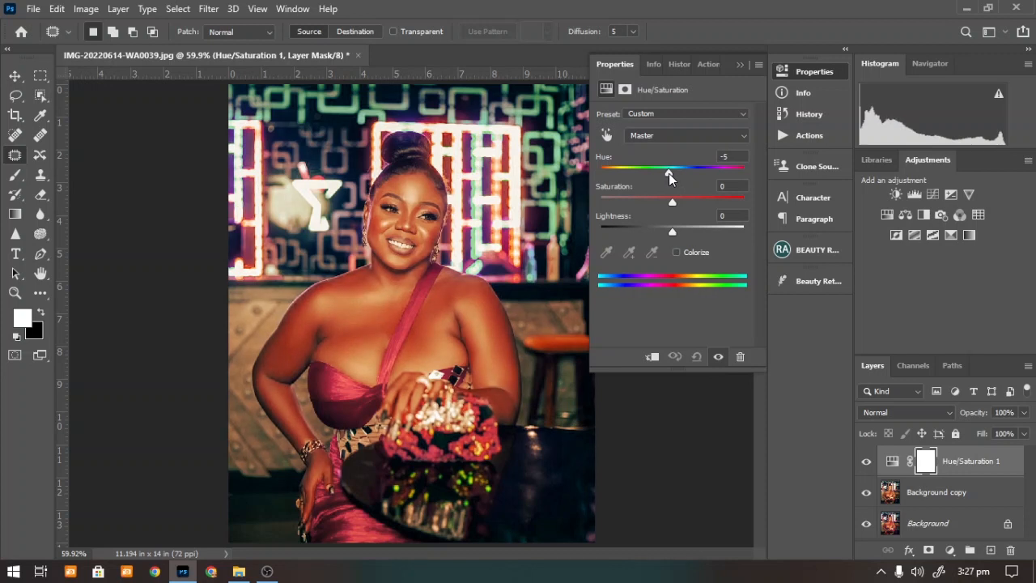
left_click_drag(668, 173, 671, 202)
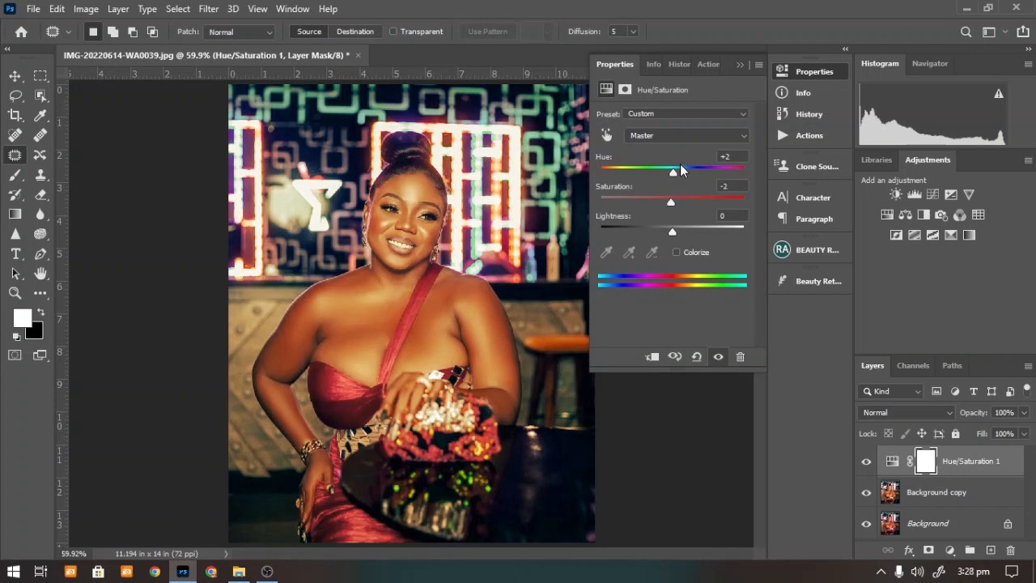
Shift the Cyans hue in the positive direction and adjust the Blues hue in the Hue/Saturation layer.
left_click(672, 140)
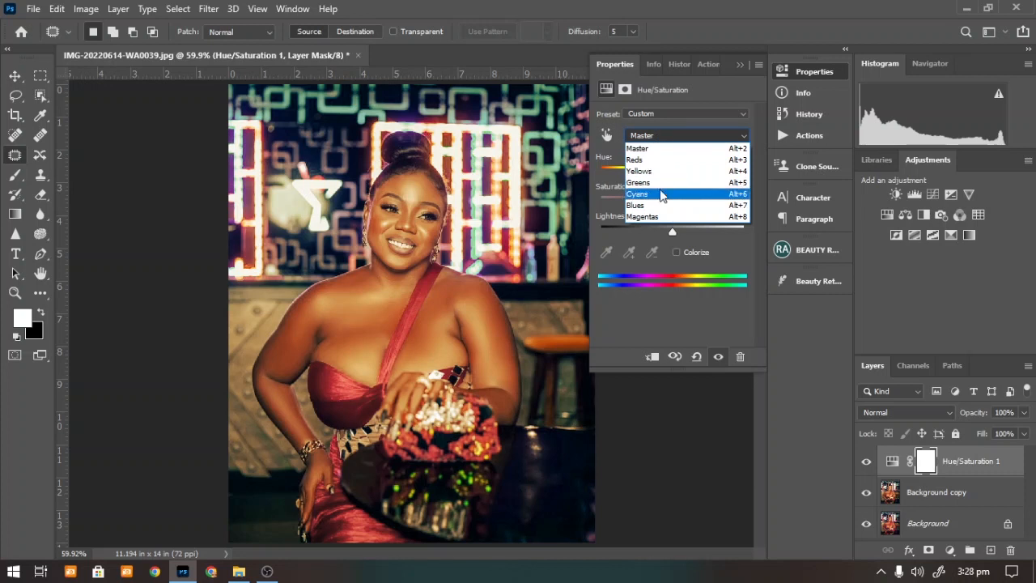
left_click(661, 195)
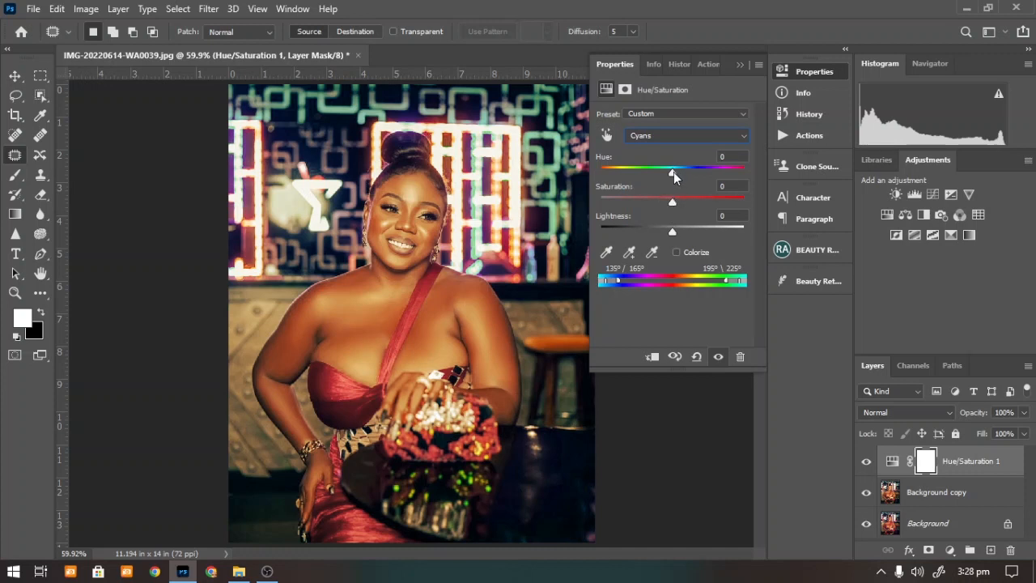
left_click_drag(674, 171, 738, 174)
mouse_move(702, 173)
left_mouse_down()
mouse_move(681, 171)
mouse_move(689, 172)
left_mouse_up()
left_click(671, 136)
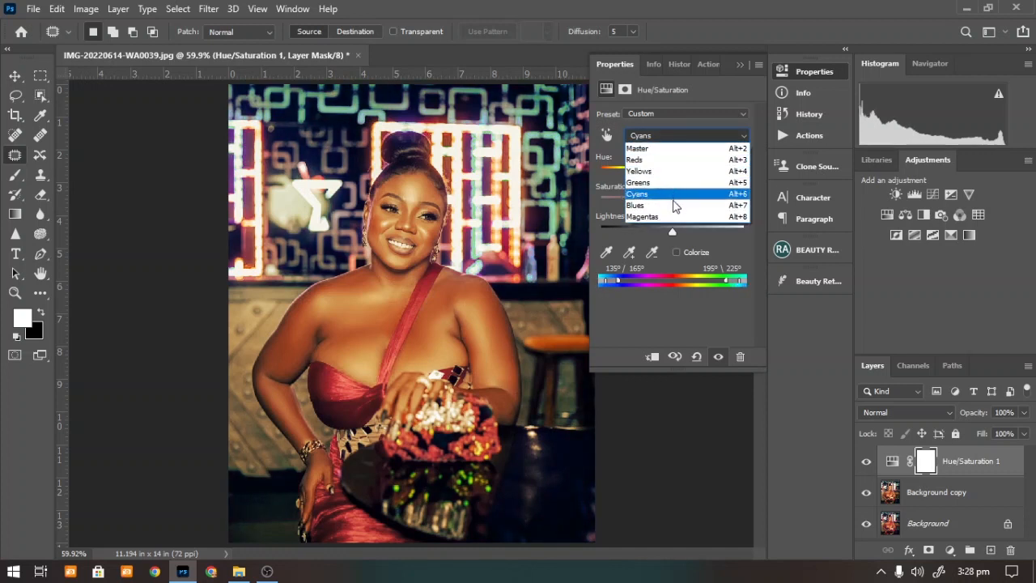
left_click(673, 205)
left_click_drag(684, 173, 678, 172)
Adjust the Yellows hue and set the Greens hue to +35, closing the Hue/Saturation settings when done.
left_click(667, 137)
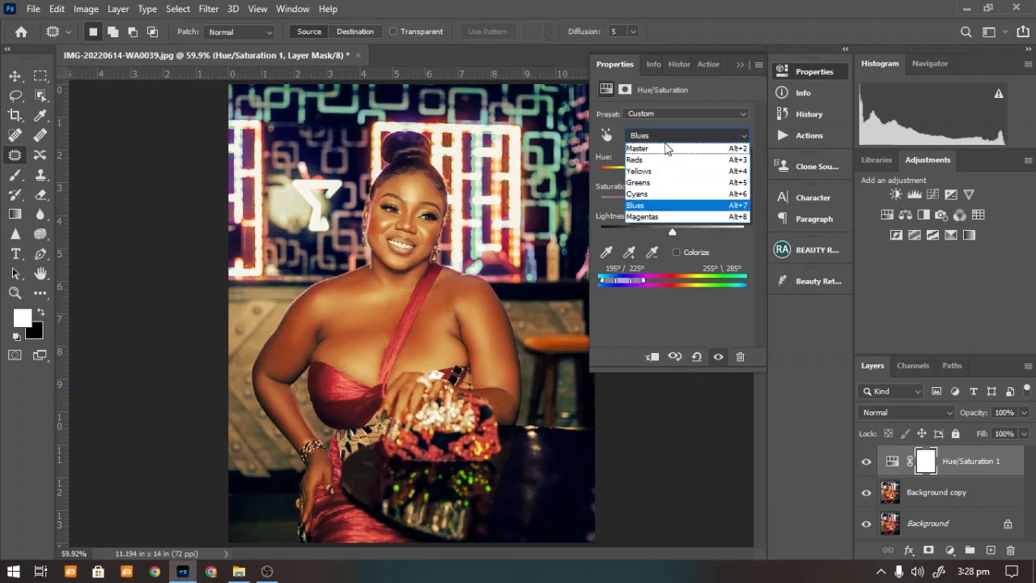
left_click(665, 171)
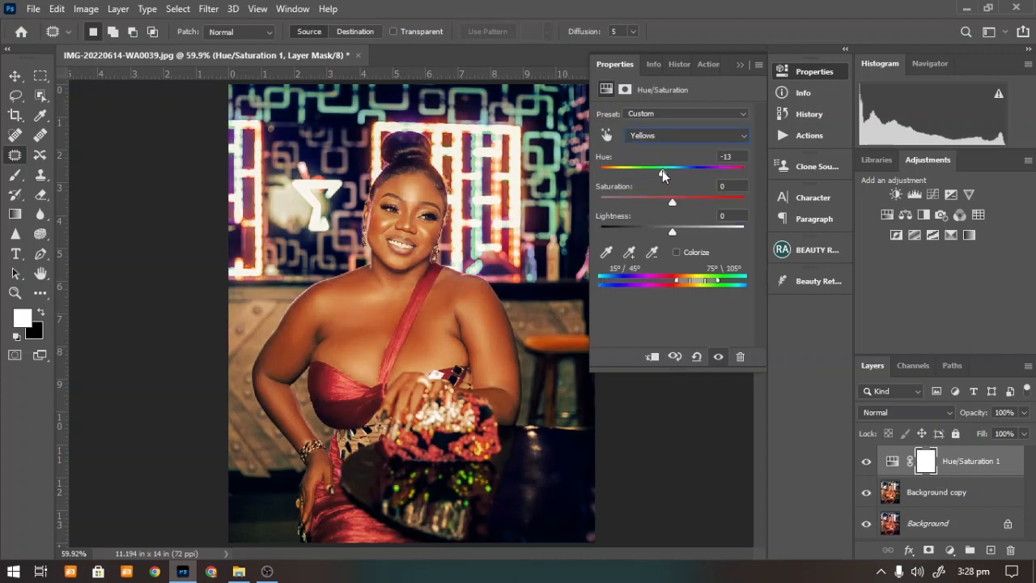
left_click_drag(732, 158, 690, 158)
left_click(674, 136)
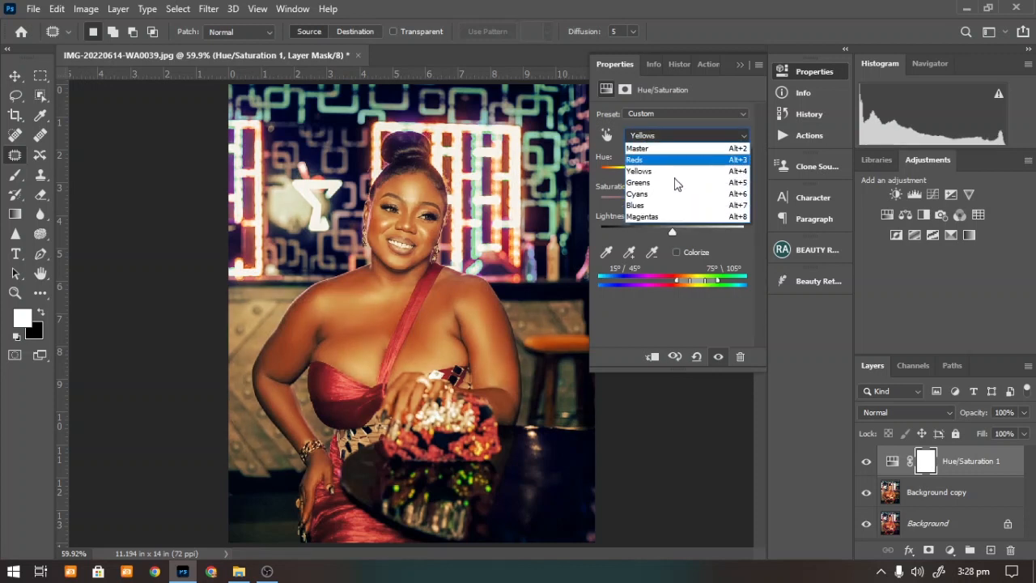
left_click(674, 183)
left_click_drag(672, 173, 696, 176)
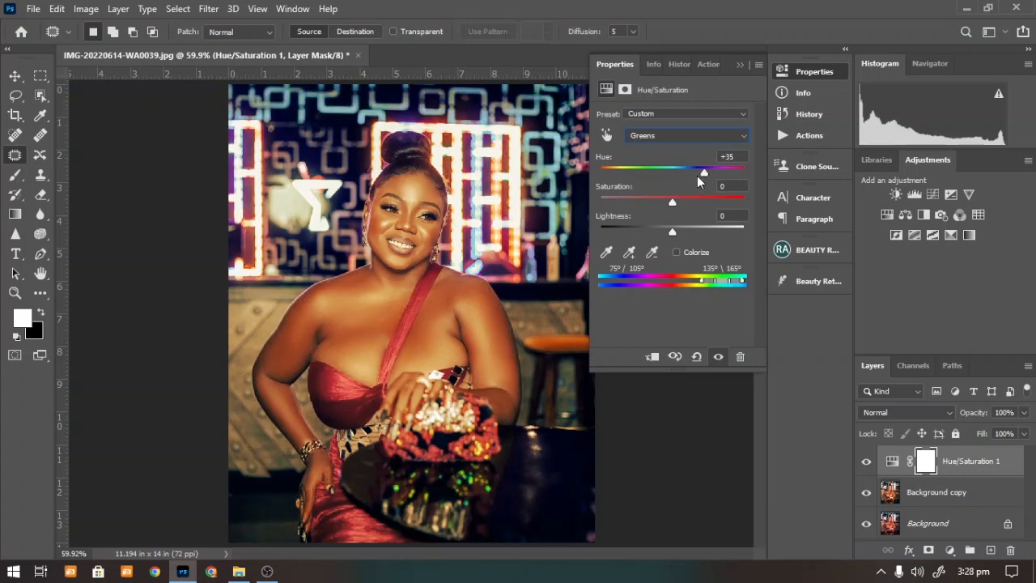
left_click(738, 65)
Compare the image with and without the Hue/Saturation layer, leaving the layer visible.
left_click(863, 464)
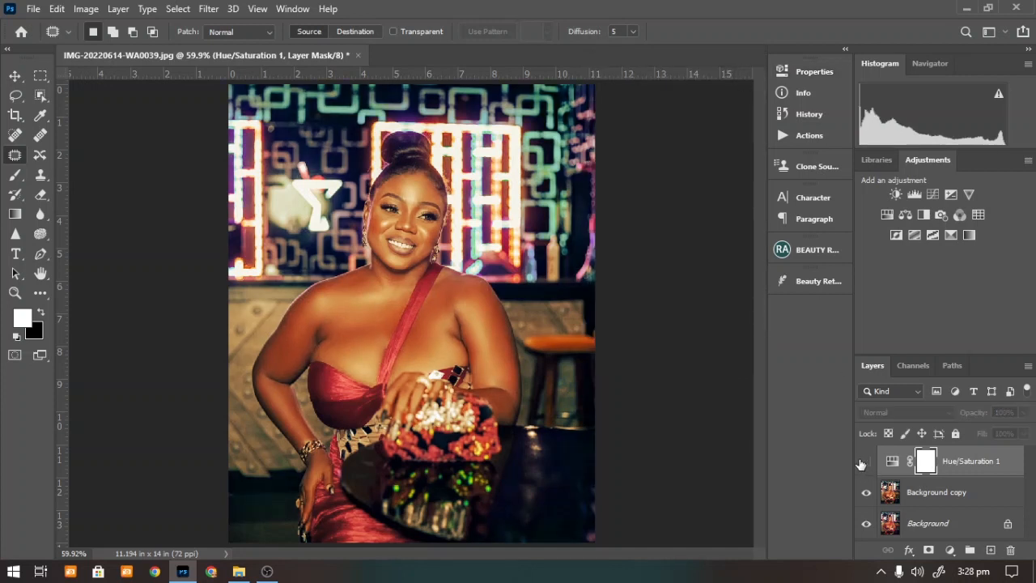
left_click(862, 463)
left_click(861, 464)
left_click(862, 464)
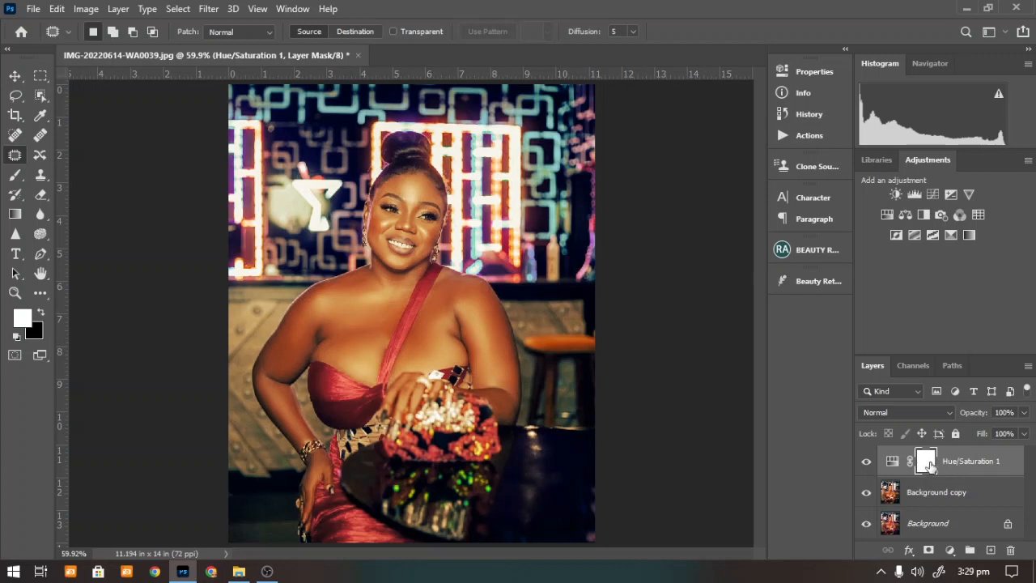
Paint over the woman in black on the Hue/Saturation layer mask with a suitably sized brush to exclude her from the adjustment.
left_click(42, 310)
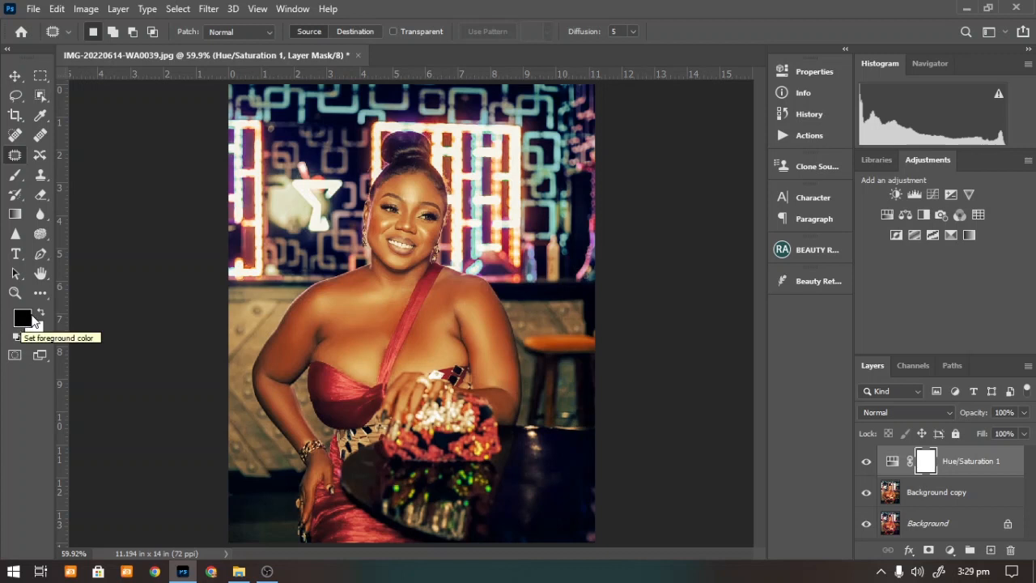
left_click(42, 312)
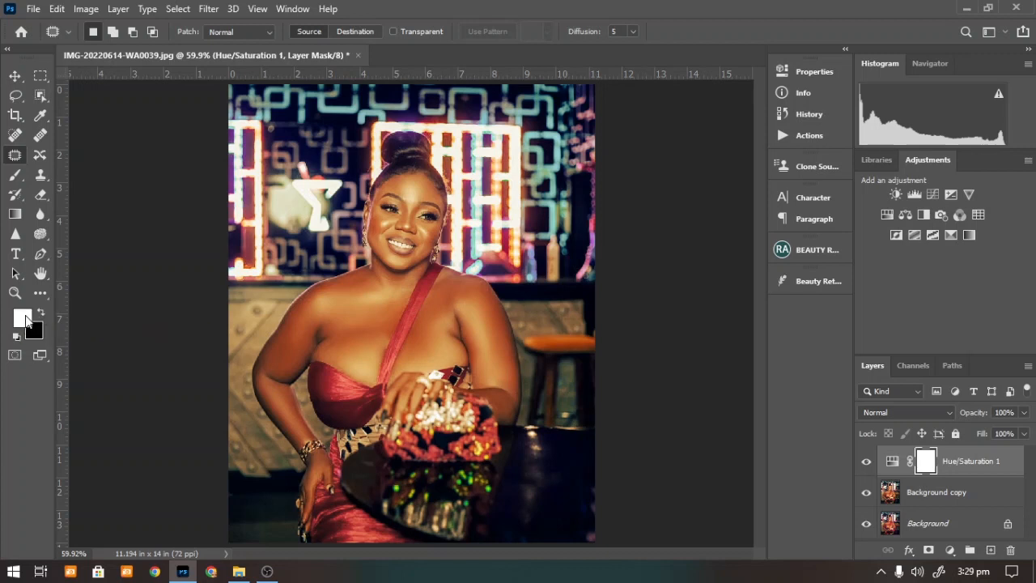
left_click(41, 312)
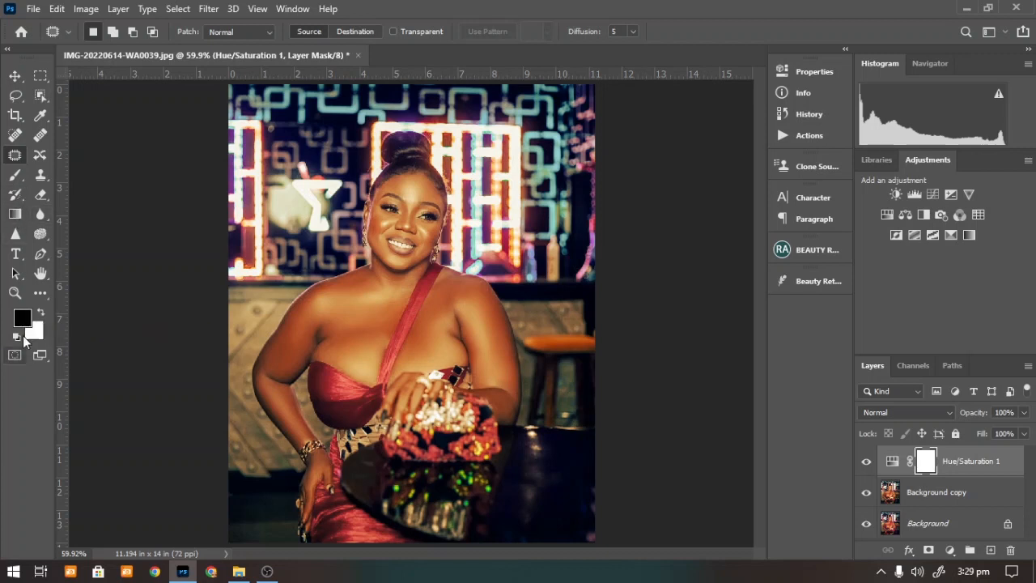
left_click(13, 176)
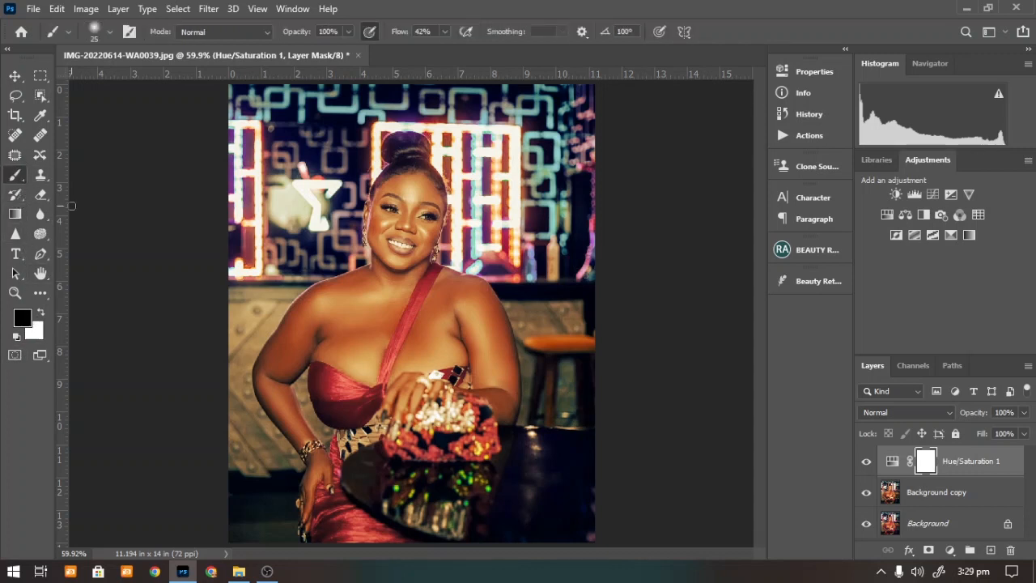
key("bracketright")
key("bracketright")
key("bracketright")
key("bracketright")
key("bracketright")
key("bracketright")
key("bracketright")
key("bracketright")
key("bracketright")
key("bracketright")
mouse_move(454, 340)
left_mouse_down()
mouse_move(499, 417)
mouse_move(432, 389)
left_mouse_up()
left_click_drag(350, 350, 304, 341)
key("bracketleft")
key("bracketleft")
key("bracketleft")
key("bracketleft")
key("bracketleft")
Compare the image with the masked Hue/Saturation layer hidden and shown, leaving it visible.
left_click(865, 462)
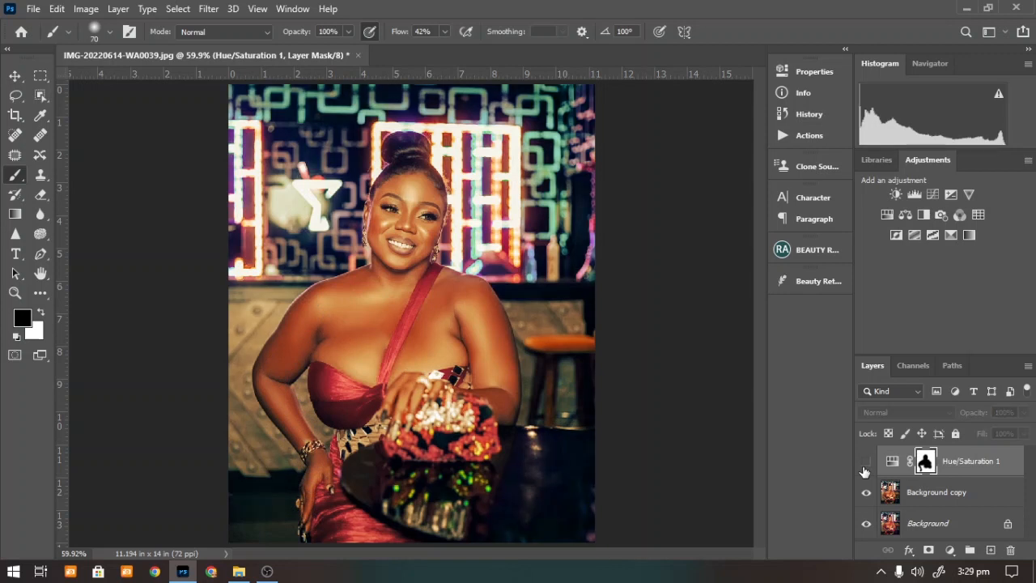
left_click(866, 462)
left_click(865, 463)
left_click(865, 462)
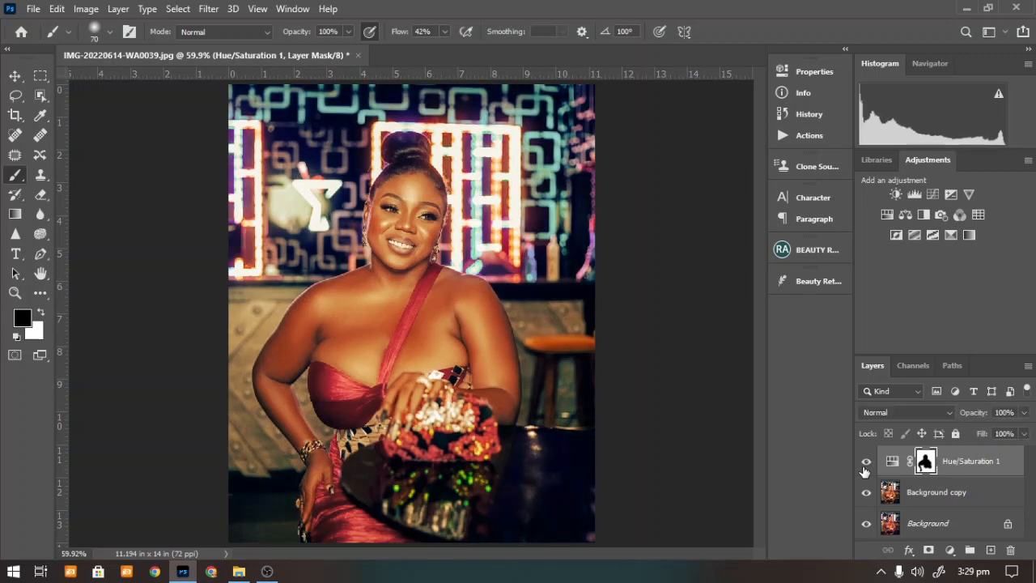
Compare the original Background layer alone with the full color-graded result, leaving all layers visible.
left_click(866, 523, "alt")
left_click(866, 524, "alt")
left_click(866, 523, "alt")
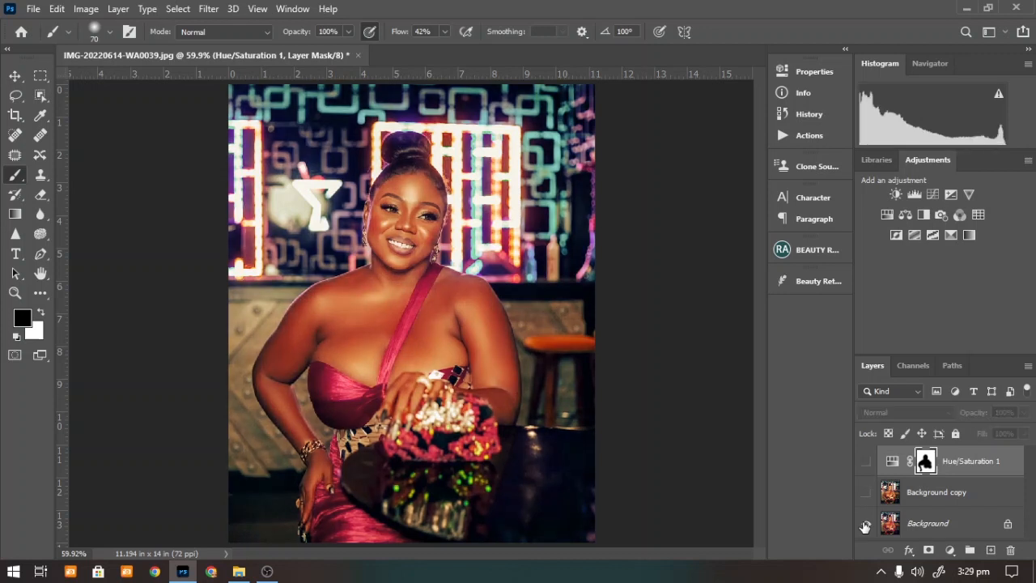
left_click(865, 525, "alt")
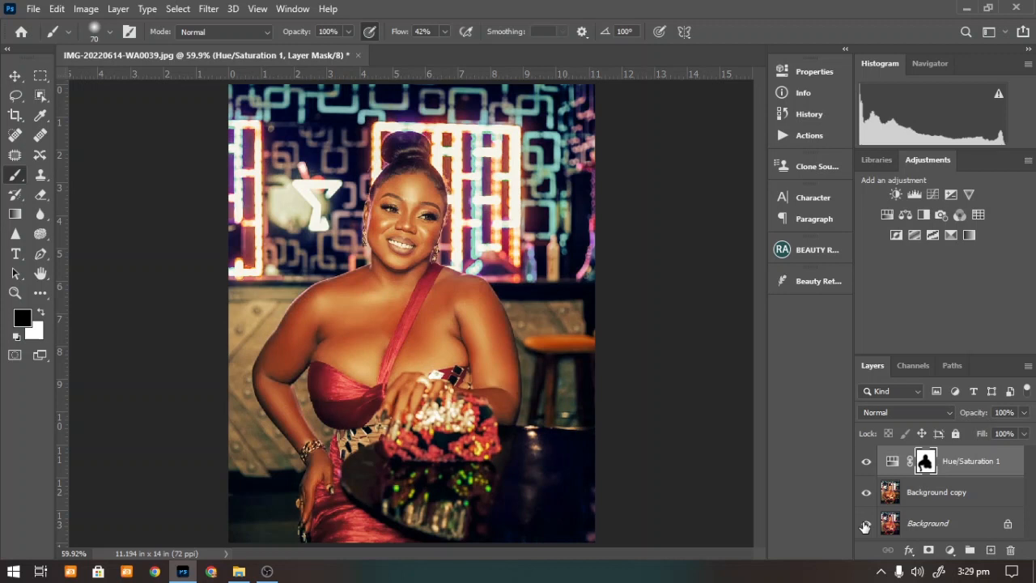